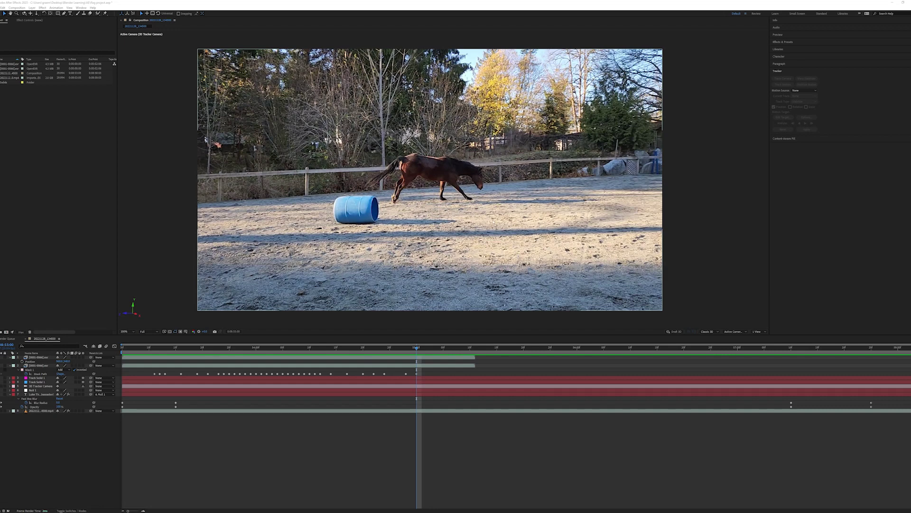
# - Stop and scrub through the finished flag composite of the arena footage
pyautogui.click(629, 176)
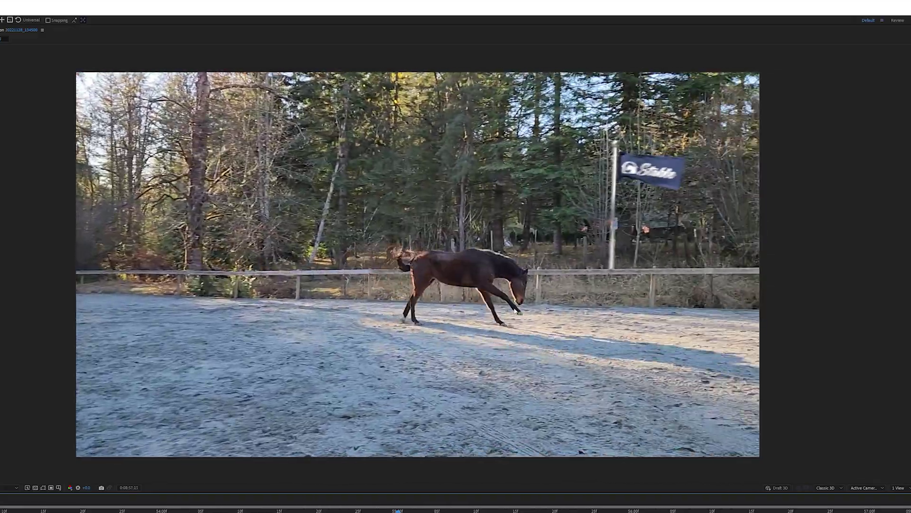
pyautogui.click(202, 225)
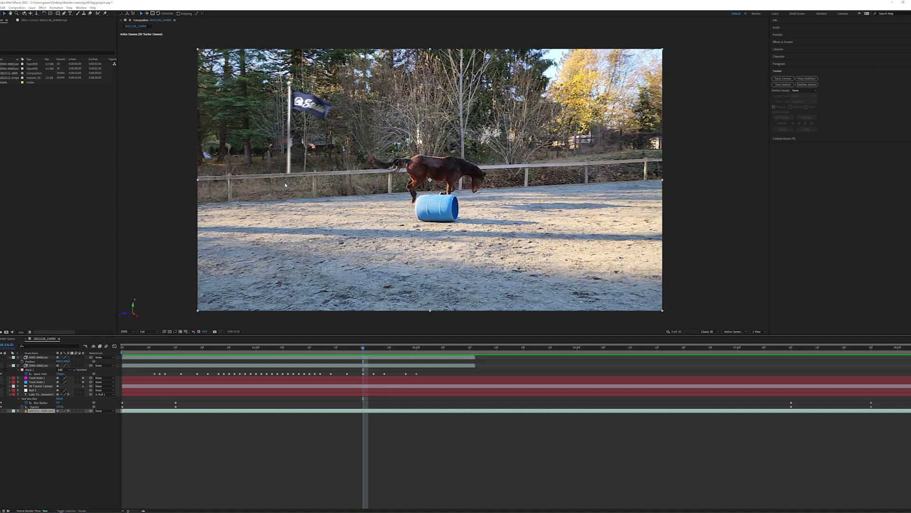
pyautogui.moveTo(368, 348)
pyautogui.mouseDown()
pyautogui.moveTo(440, 360)
pyautogui.moveTo(132, 366)
pyautogui.moveTo(285, 364)
pyautogui.moveTo(262, 363)
pyautogui.mouseUp()
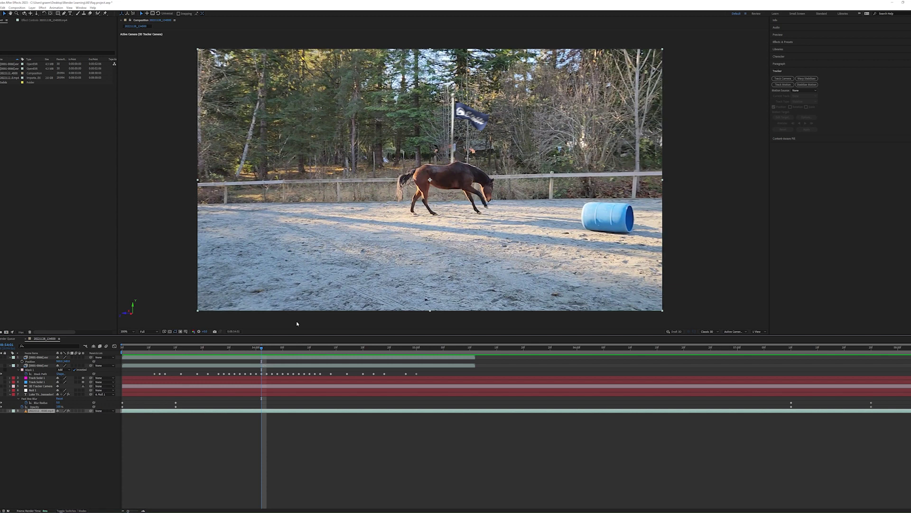
pyautogui.click(16, 339)
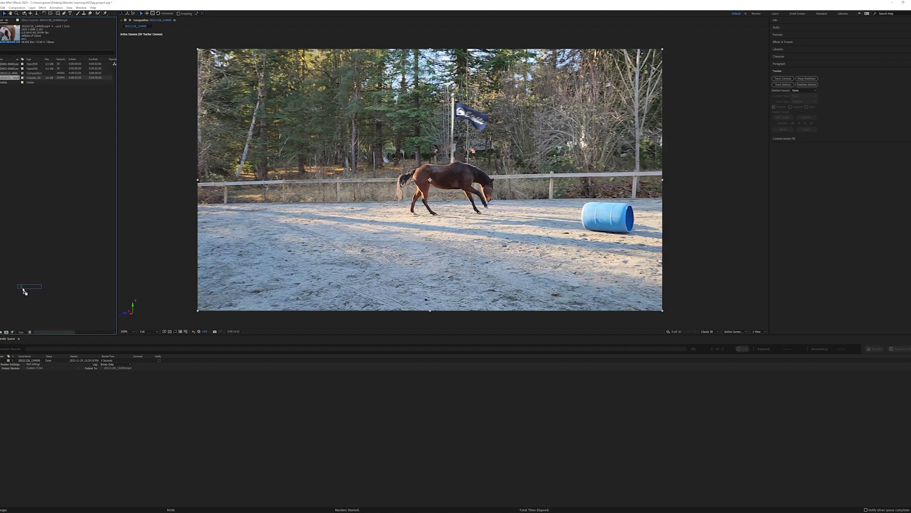
# - Open the raw arena clip's composition and play it back
pyautogui.click(7, 339)
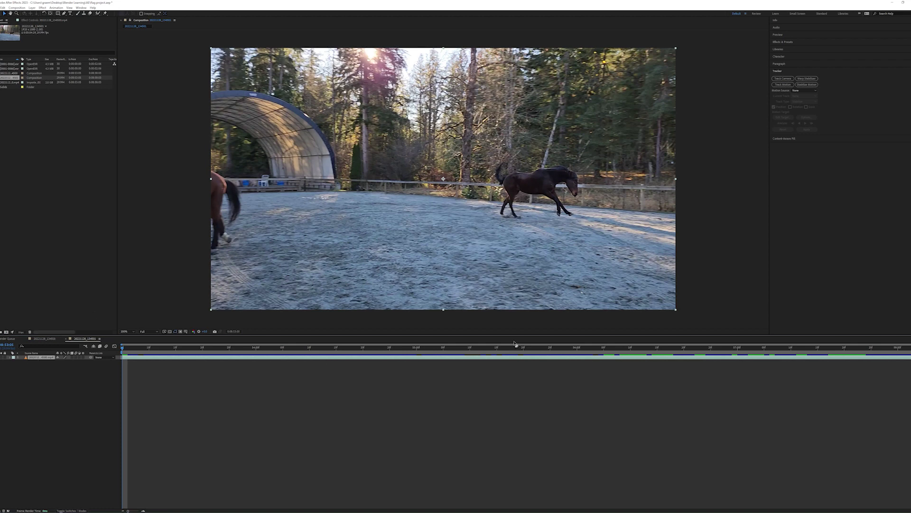
pyautogui.press('space')
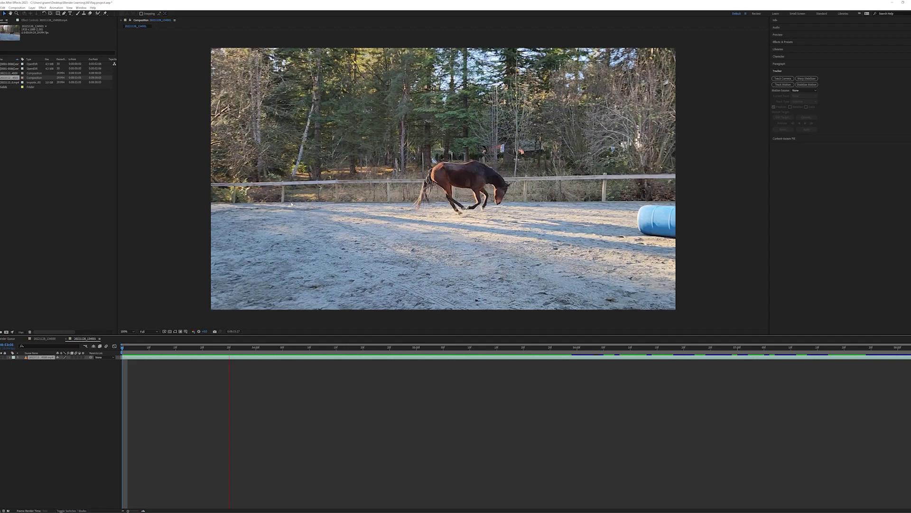
pyautogui.press('space')
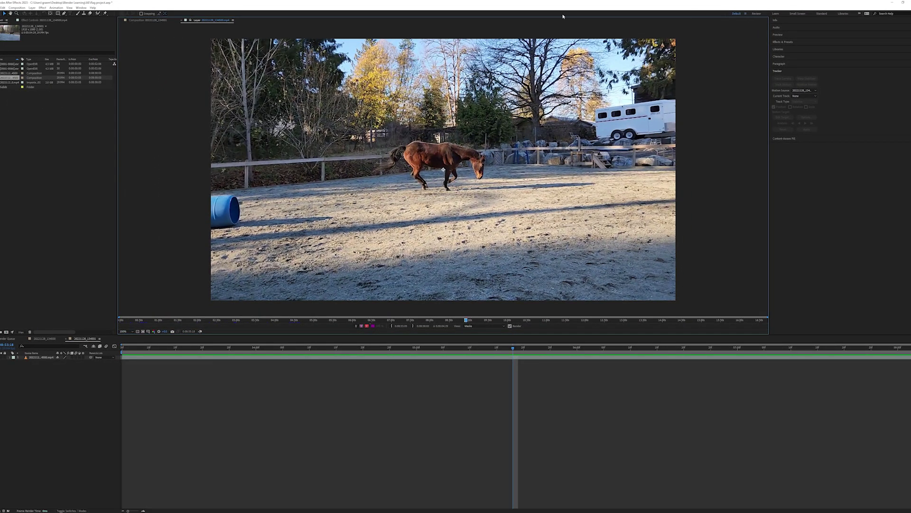
# - Toggle between the Layer and Composition views and select the arena footage layer
pyautogui.click(155, 21)
pyautogui.click(188, 21)
pyautogui.click(142, 22)
pyautogui.click(199, 22)
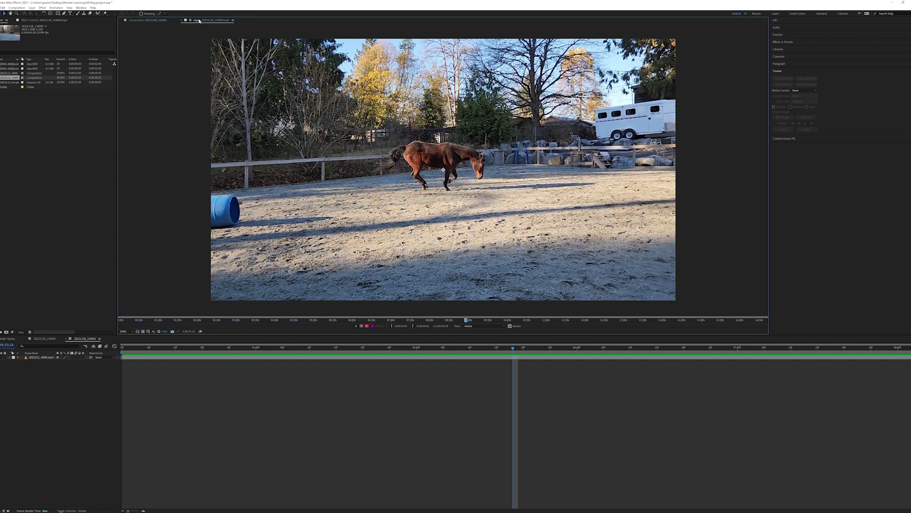
pyautogui.click(144, 21)
pyautogui.click(209, 21)
pyautogui.click(271, 358)
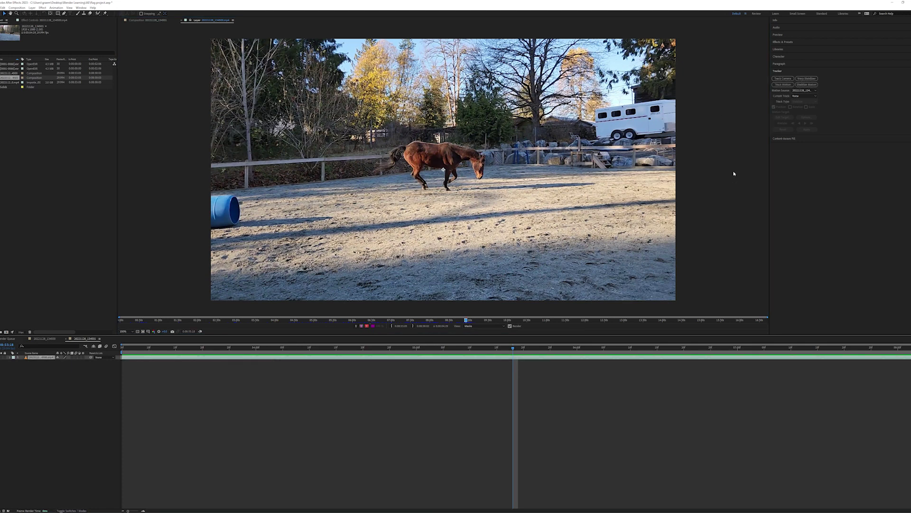
# - Run Track Camera on the arena footage and return to the Composition view for analysis
pyautogui.click(784, 79)
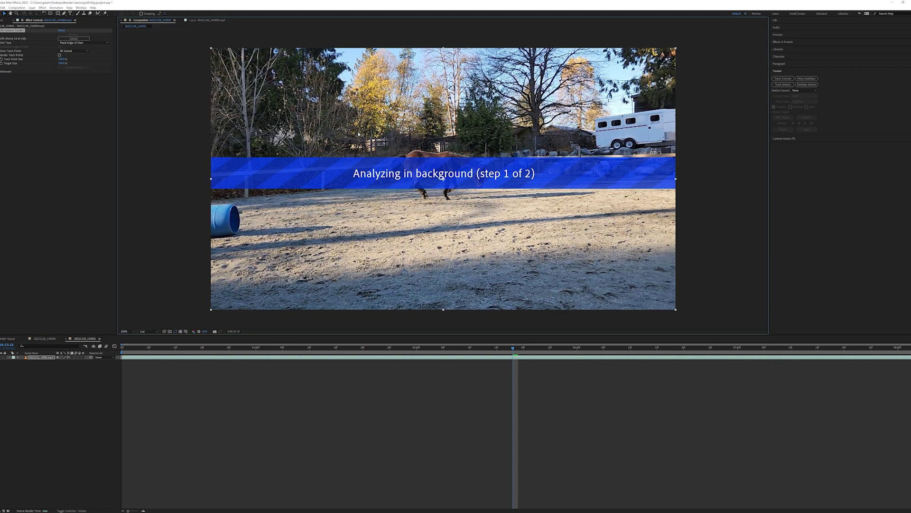
pyautogui.doubleClick(455, 177)
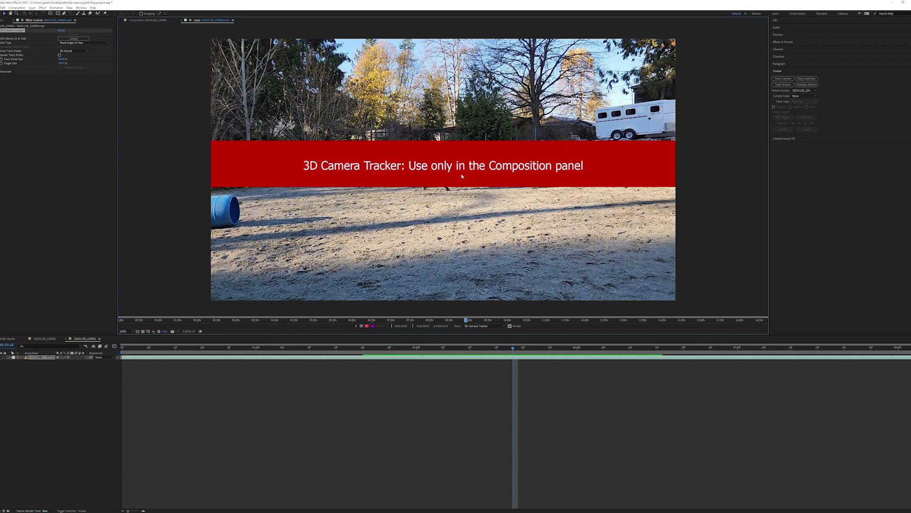
pyautogui.click(148, 22)
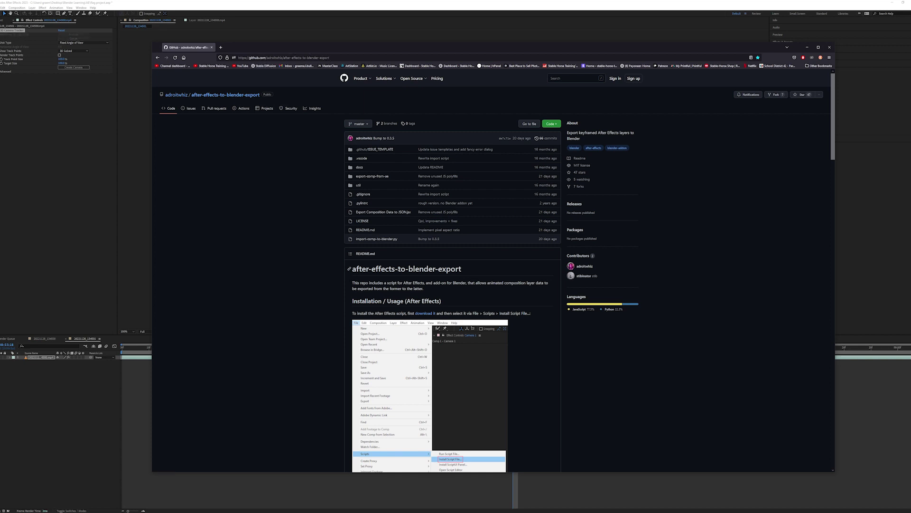
pyautogui.scroll(-2, 306, 250)
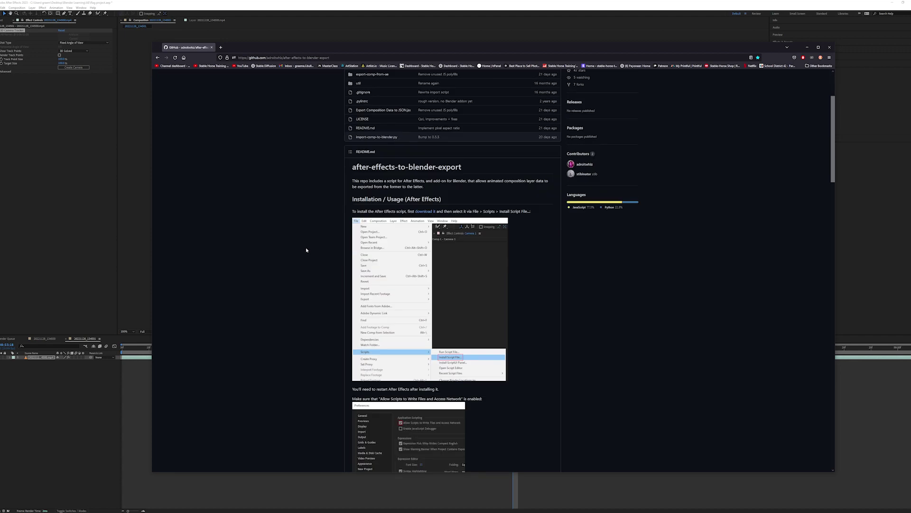
pyautogui.scroll(-4, 307, 250)
pyautogui.scroll(-3, 307, 250)
pyautogui.scroll(-4, 306, 249)
pyautogui.scroll(-4, 307, 249)
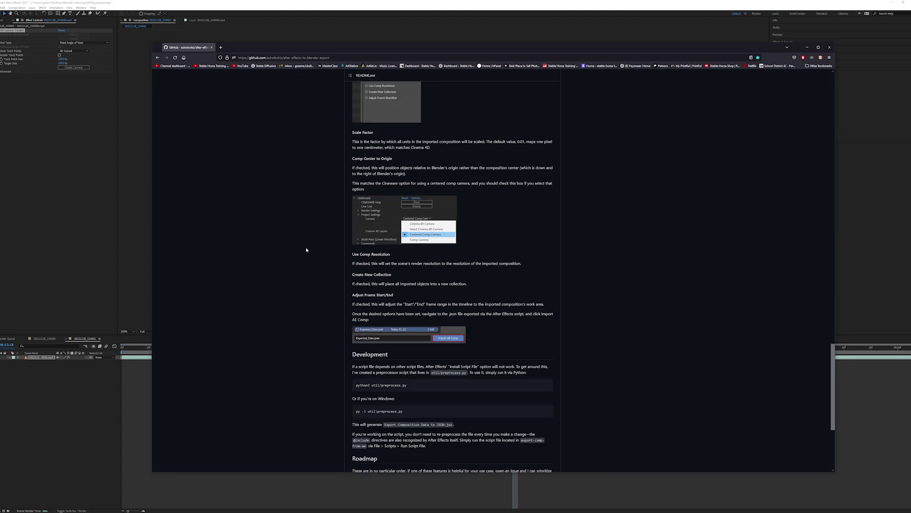
pyautogui.scroll(-2, 306, 249)
pyautogui.scroll(6, 306, 249)
pyautogui.scroll(5, 307, 250)
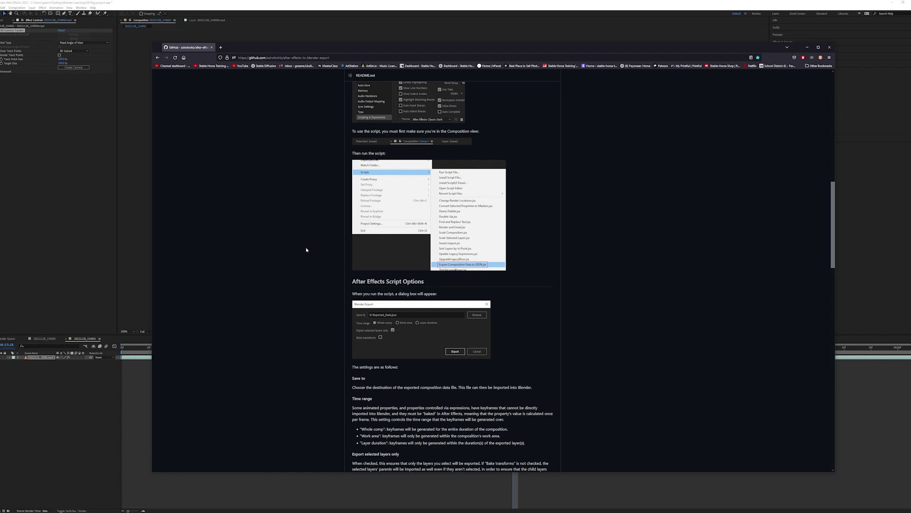
pyautogui.scroll(6, 306, 250)
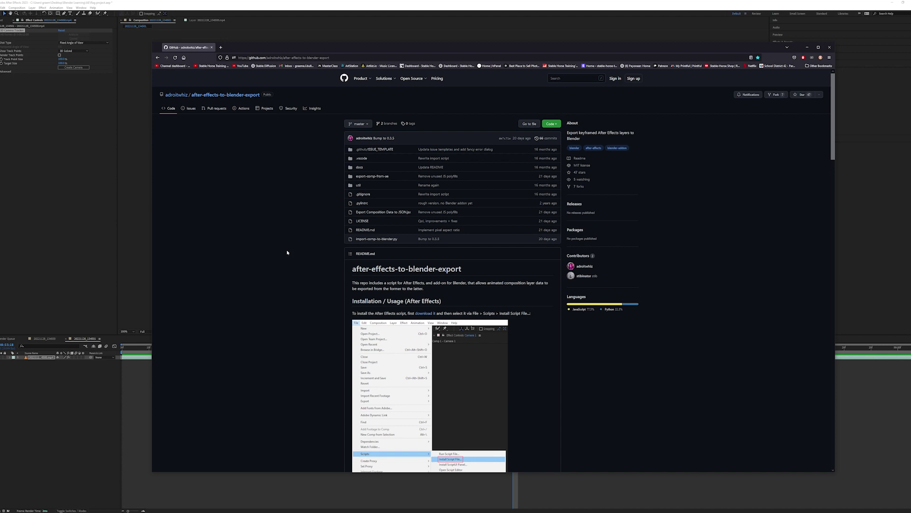
# - Return to After Effects and move the playhead to an earlier frame
pyautogui.hotkey('alt', 'Tab')
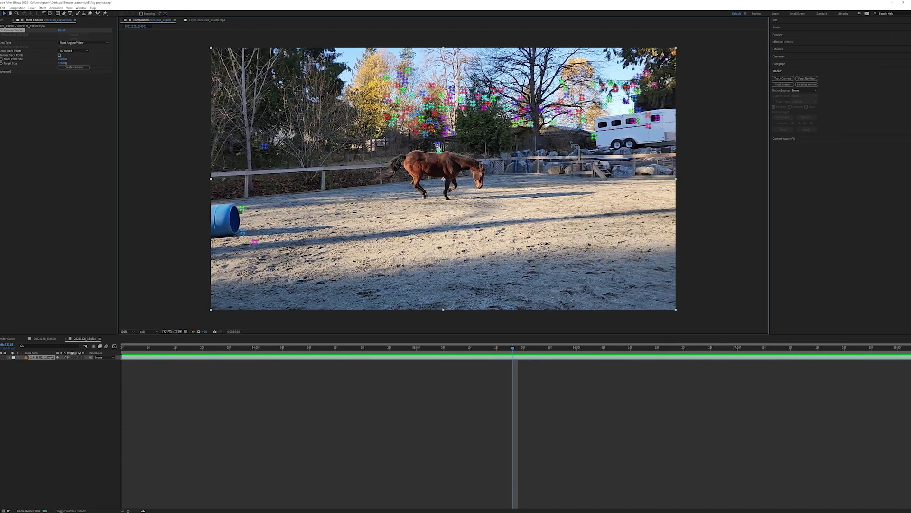
pyautogui.moveTo(484, 348)
pyautogui.mouseDown()
pyautogui.moveTo(160, 347)
pyautogui.moveTo(282, 349)
pyautogui.mouseUp()
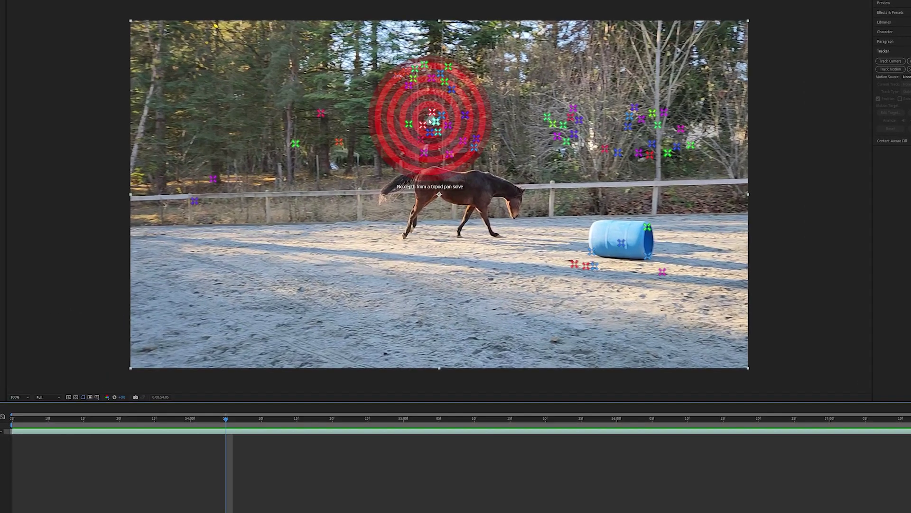
# - Create a solid and tracked camera from the tree-line track points
pyautogui.rightClick(427, 118)
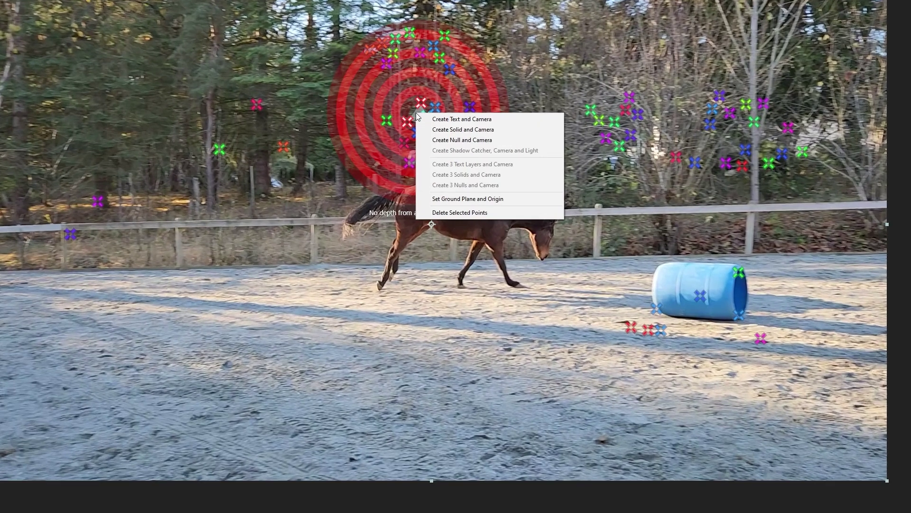
pyautogui.click(454, 130)
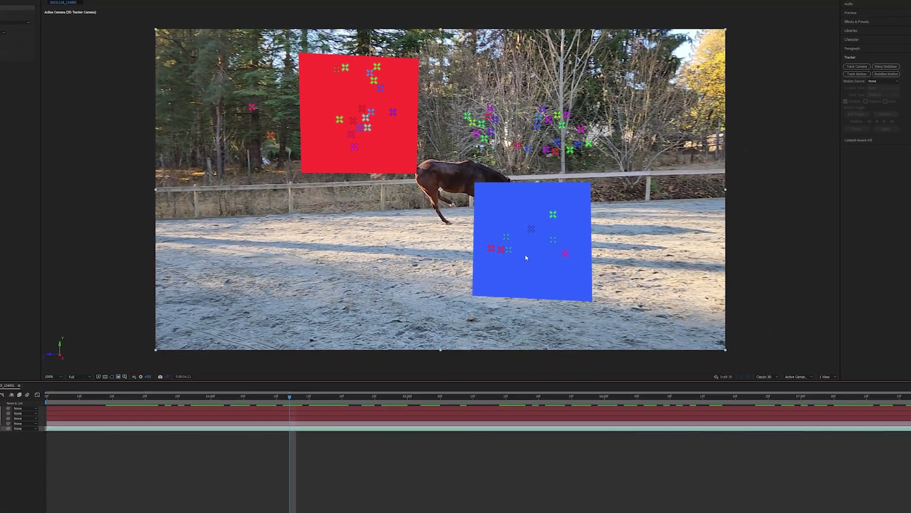
# - Export the selected solids and camera with Export Composition Data to JSON as luke track2.json
pyautogui.click(36, 375)
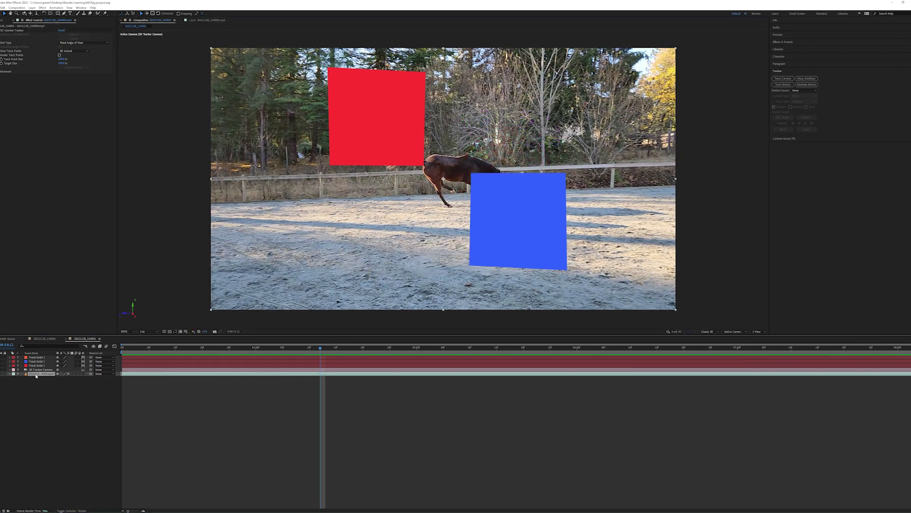
pyautogui.keyDown('shift'); pyautogui.click(37, 363); pyautogui.keyUp('shift')
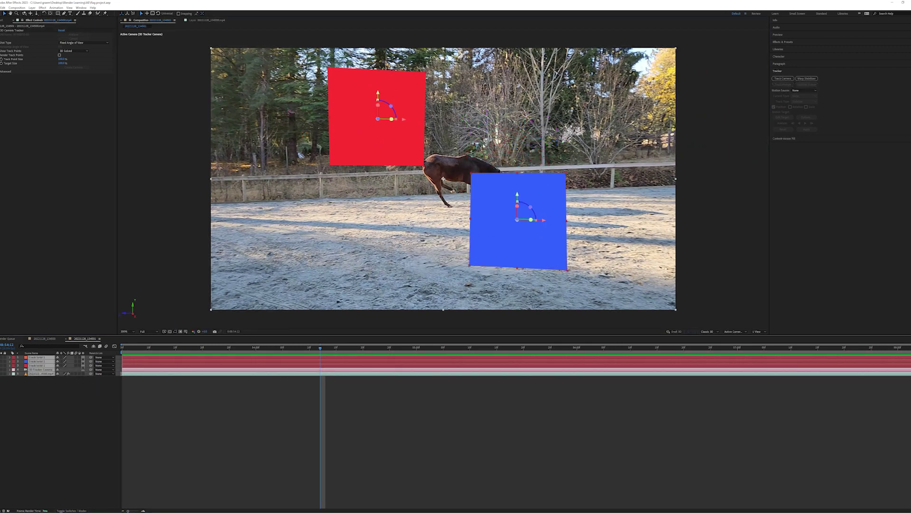
pyautogui.click(3, 7)
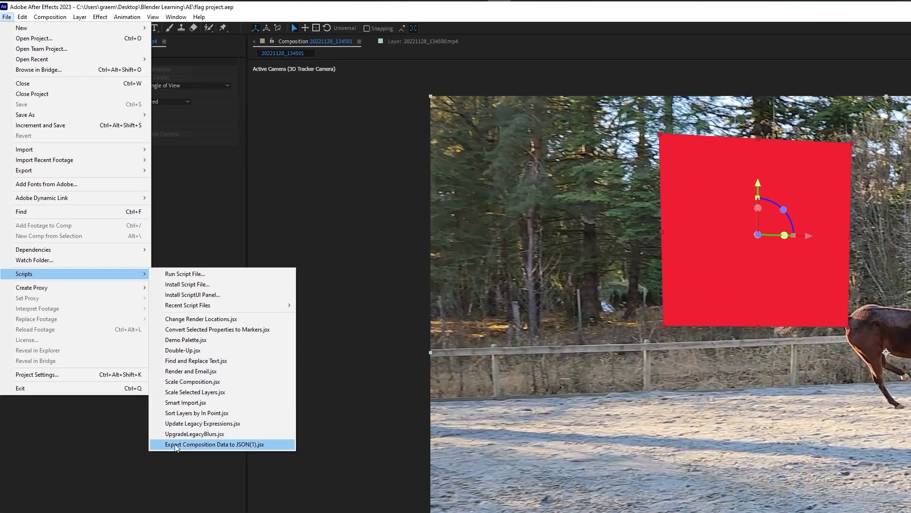
pyautogui.click(212, 445)
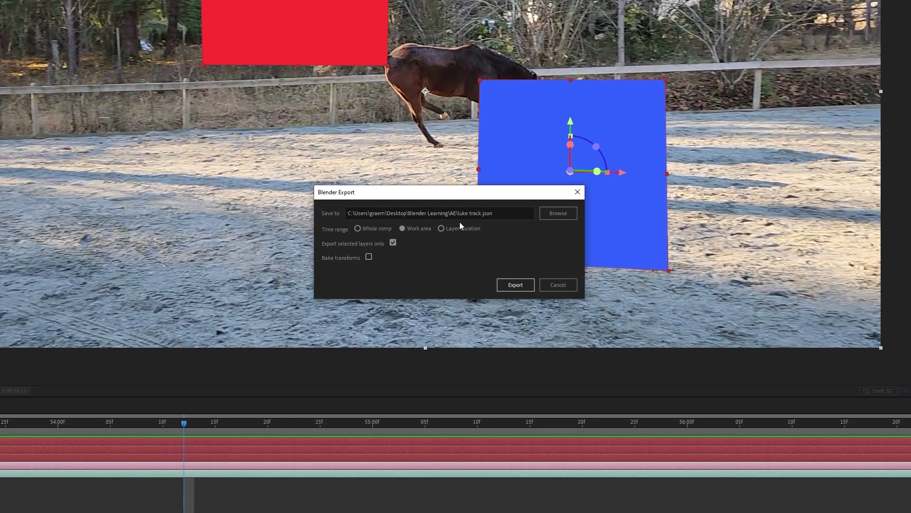
pyautogui.click(483, 213)
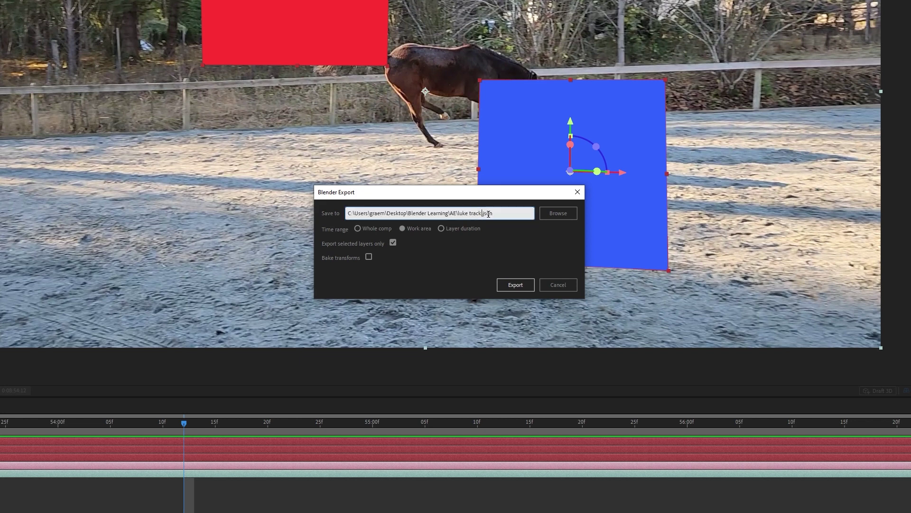
pyautogui.write('2')
pyautogui.click(516, 285)
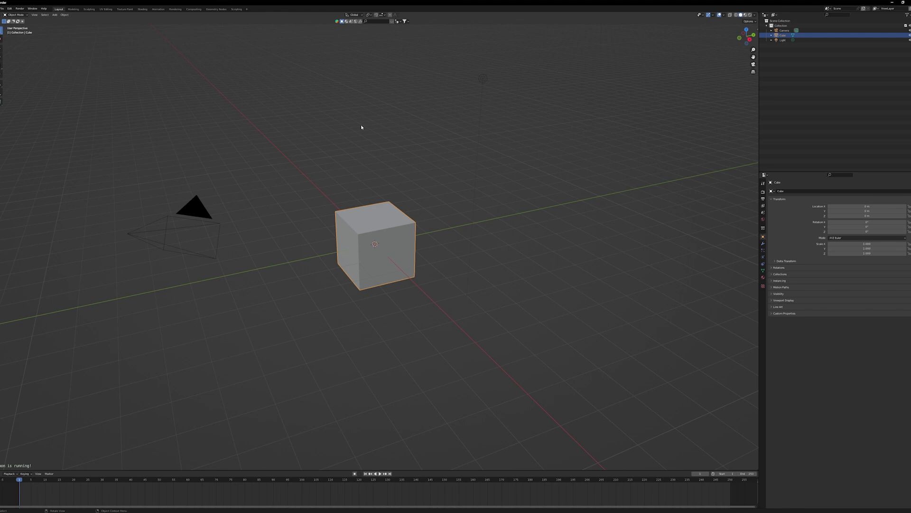
# - Import the track JSON file as an Adobe After Effects comp
pyautogui.click(3, 9)
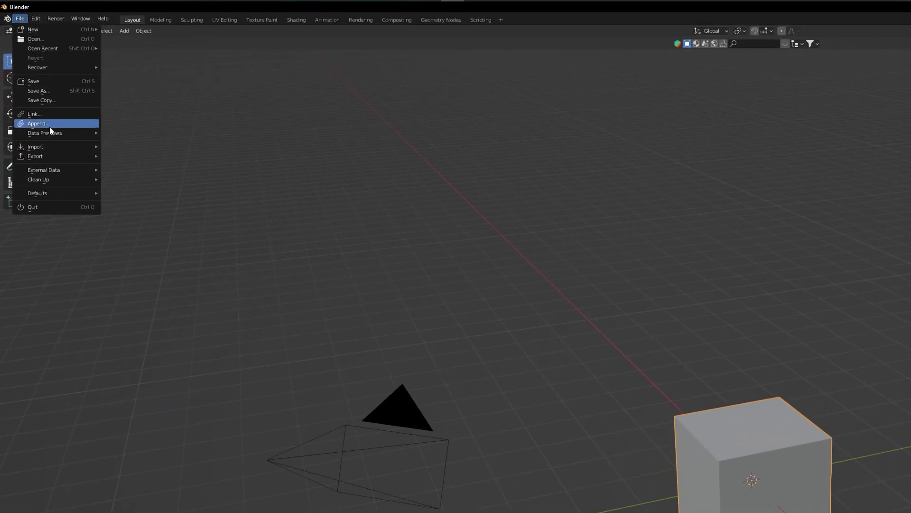
pyautogui.moveTo(36, 146)
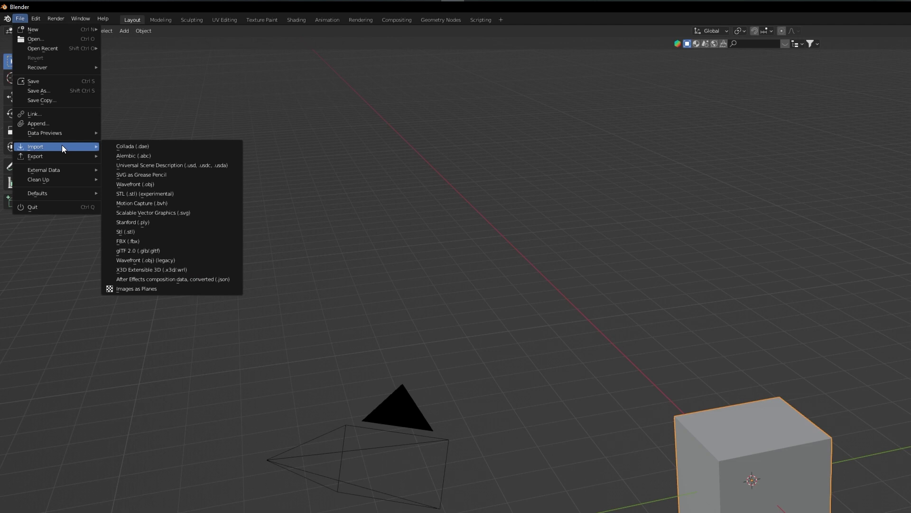
pyautogui.click(185, 281)
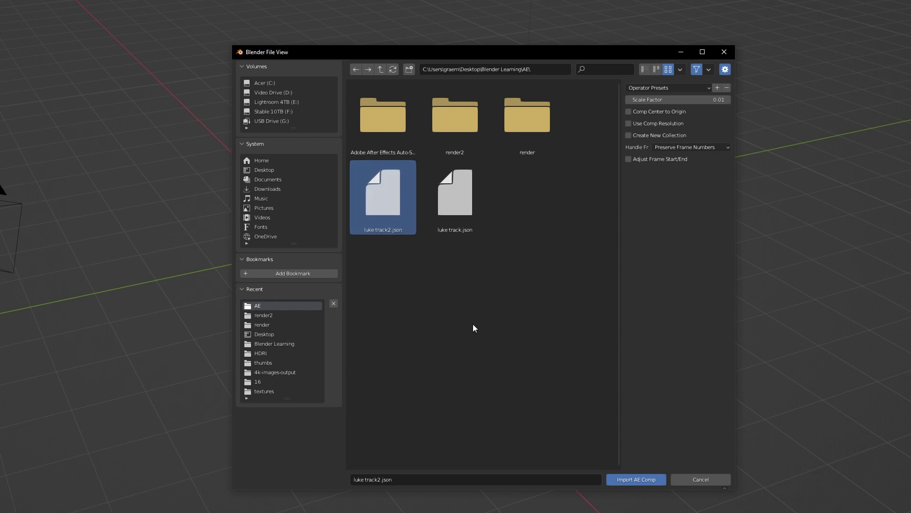
pyautogui.click(628, 481)
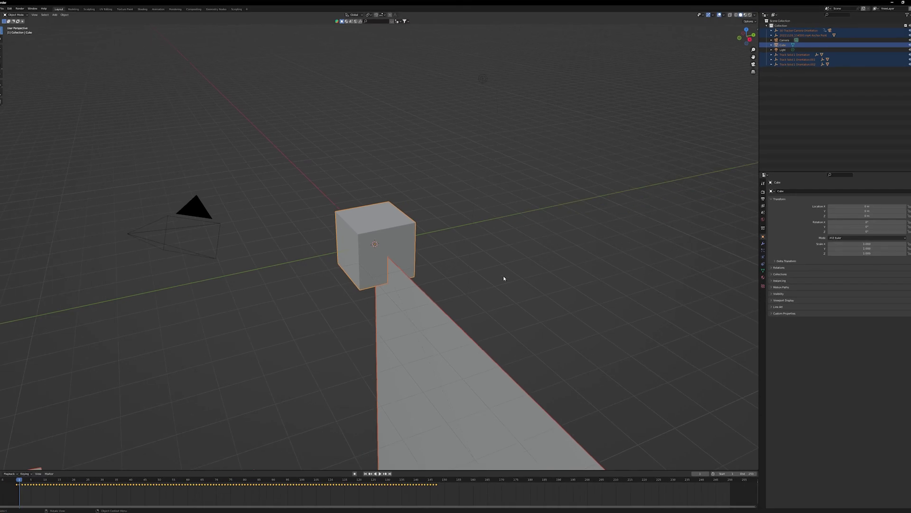
pyautogui.scroll(-6, 431, 273)
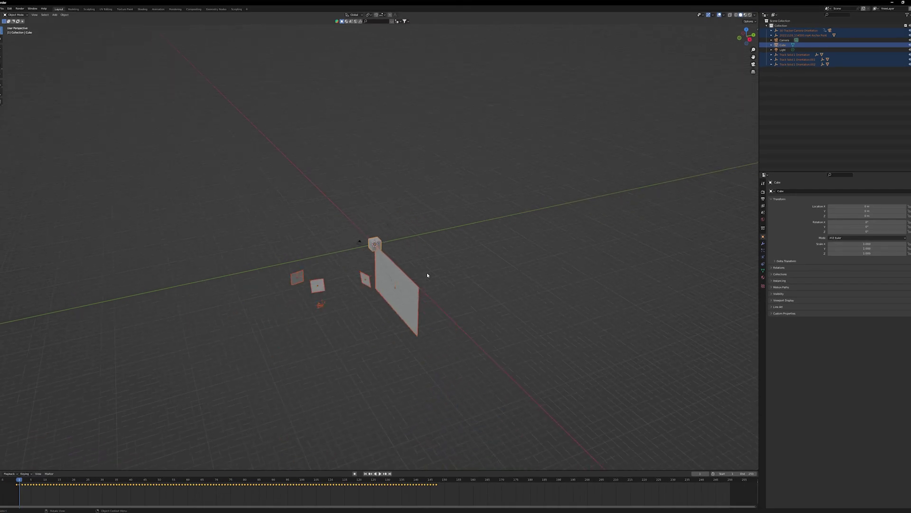
pyautogui.scroll(1, 422, 273)
# - Delete the large video plane, the default cube and the original camera
pyautogui.moveTo(341, 377)
pyautogui.mouseDown(button='middle')
pyautogui.moveTo(380, 348)
pyautogui.moveTo(368, 350)
pyautogui.moveTo(377, 329)
pyautogui.moveTo(343, 284)
pyautogui.moveTo(408, 297)
pyautogui.moveTo(338, 294)
pyautogui.mouseUp(button='middle')
pyautogui.scroll(3, 368, 350)
pyautogui.scroll(2, 427, 359)
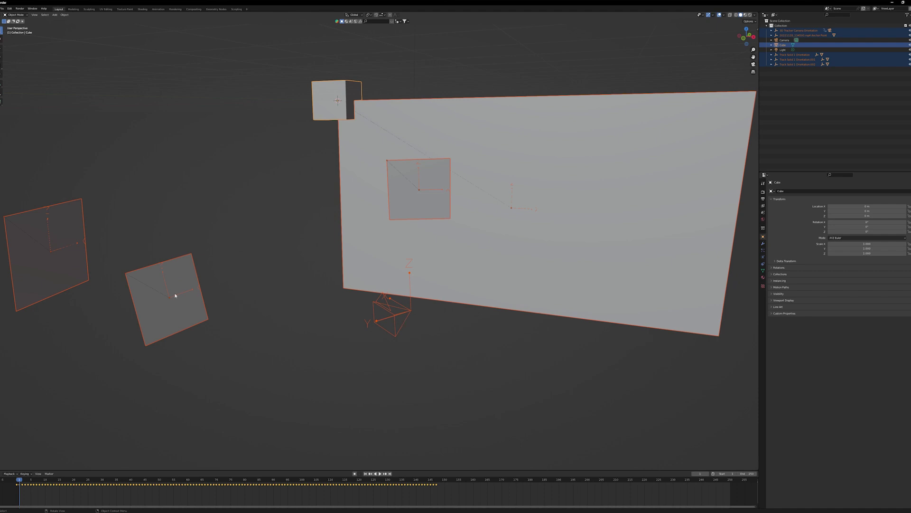
pyautogui.click(598, 183)
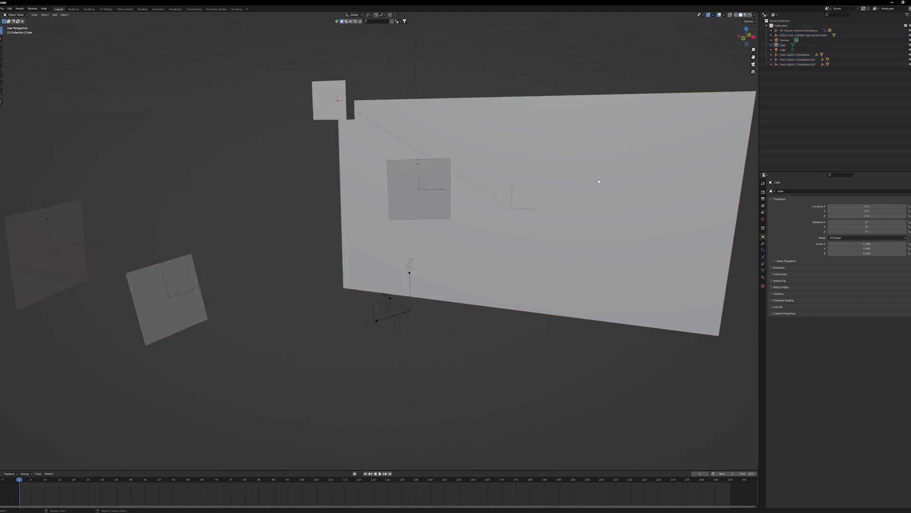
pyautogui.press('x')
pyautogui.click(543, 132)
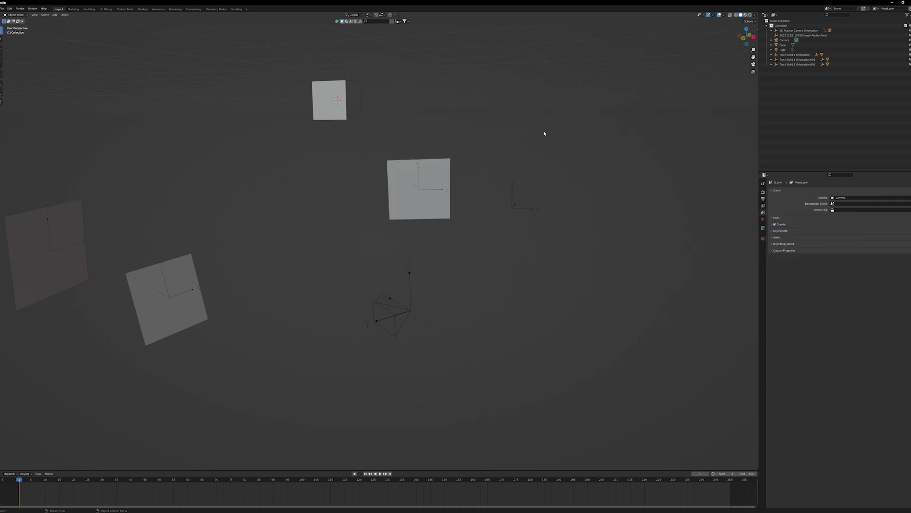
pyautogui.click(326, 111)
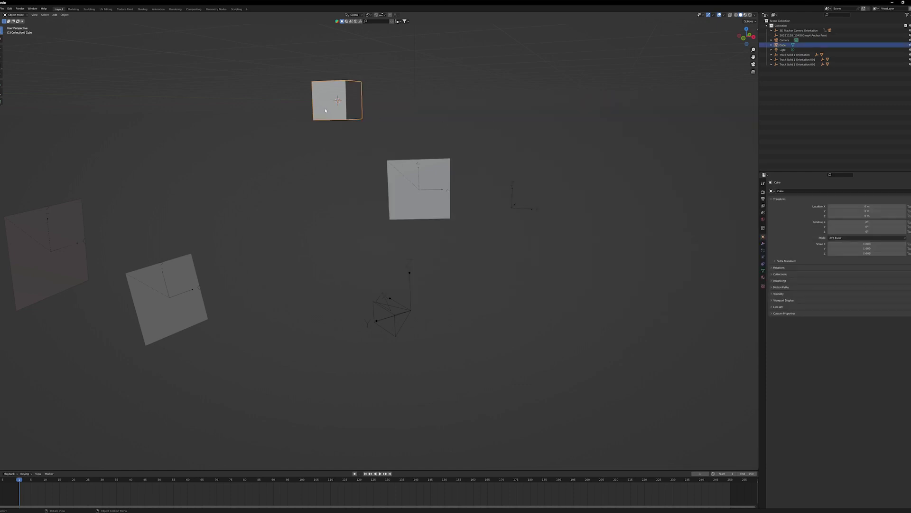
pyautogui.press('x')
pyautogui.click(325, 108)
pyautogui.scroll(-4, 431, 105)
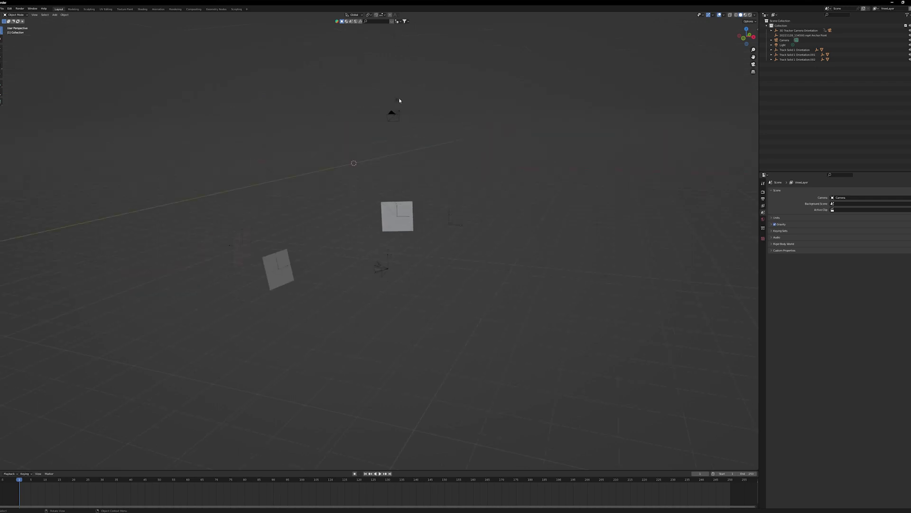
pyautogui.click(393, 112)
pyautogui.press('x')
pyautogui.click(393, 113)
pyautogui.press('x')
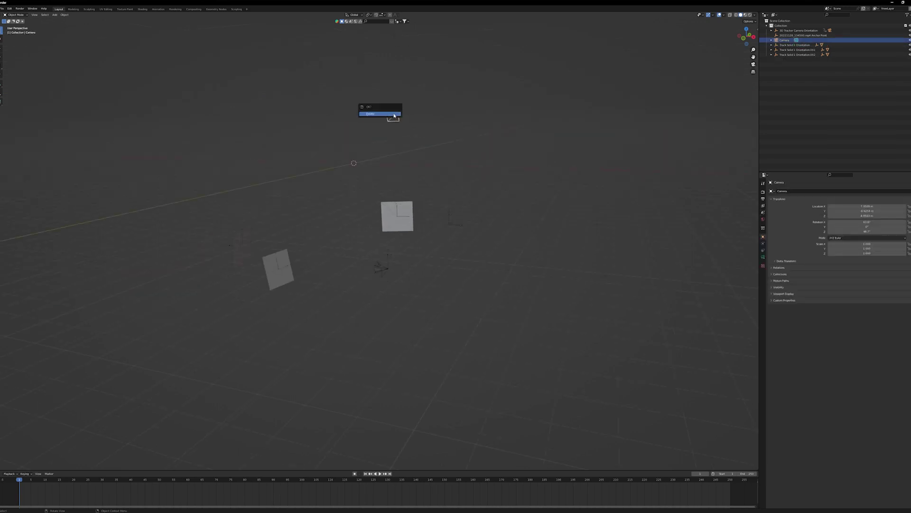
pyautogui.scroll(4, 517, 303)
pyautogui.scroll(-2, 529, 310)
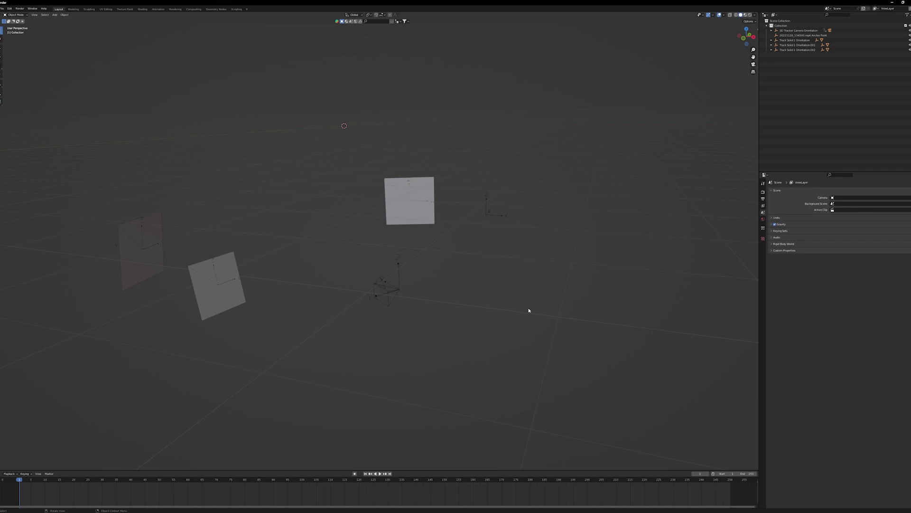
# - Select the tracker camera and each tracked solid to inspect them
pyautogui.click(384, 292)
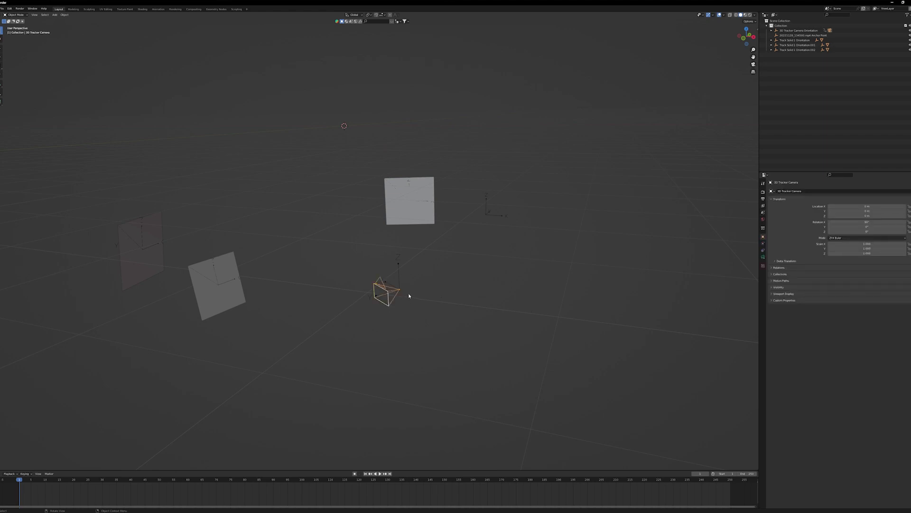
pyautogui.click(228, 296)
pyautogui.click(154, 263)
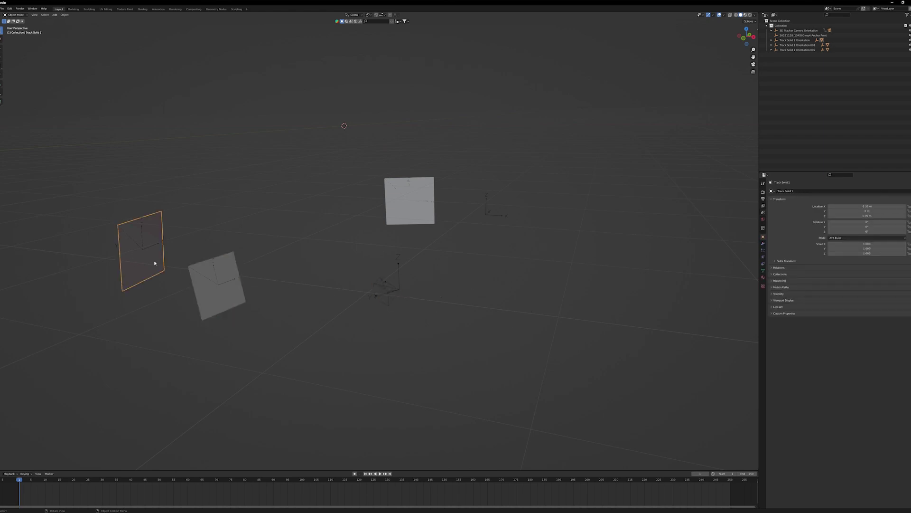
pyautogui.click(433, 215)
pyautogui.click(226, 294)
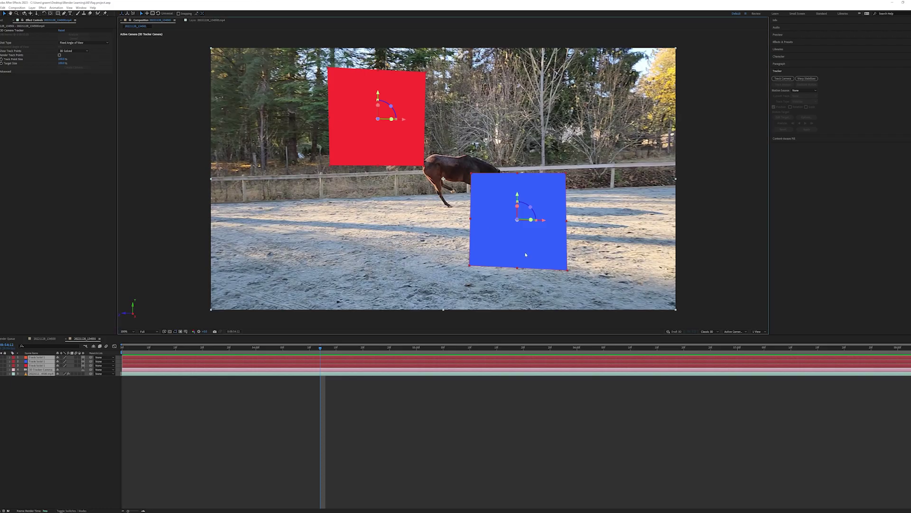
pyautogui.moveTo(321, 354); pyautogui.dragTo(382, 348)
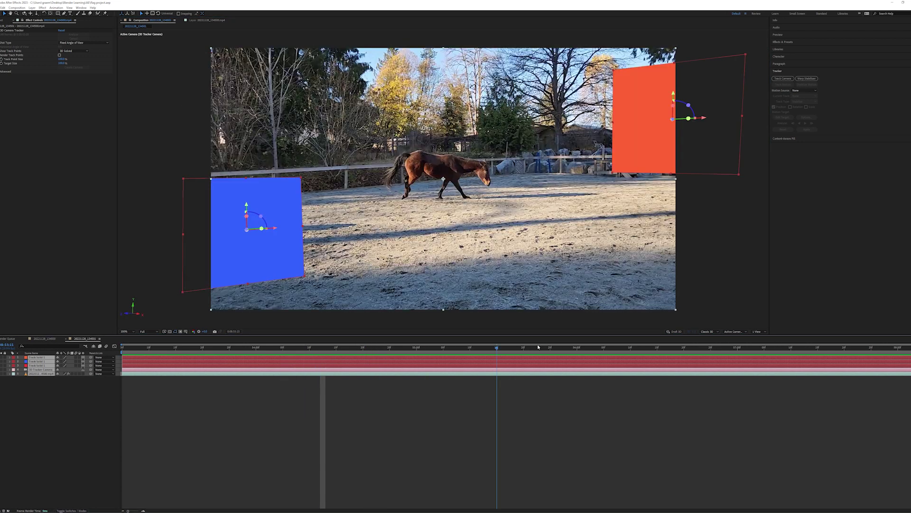
pyautogui.moveTo(382, 347); pyautogui.dragTo(546, 348)
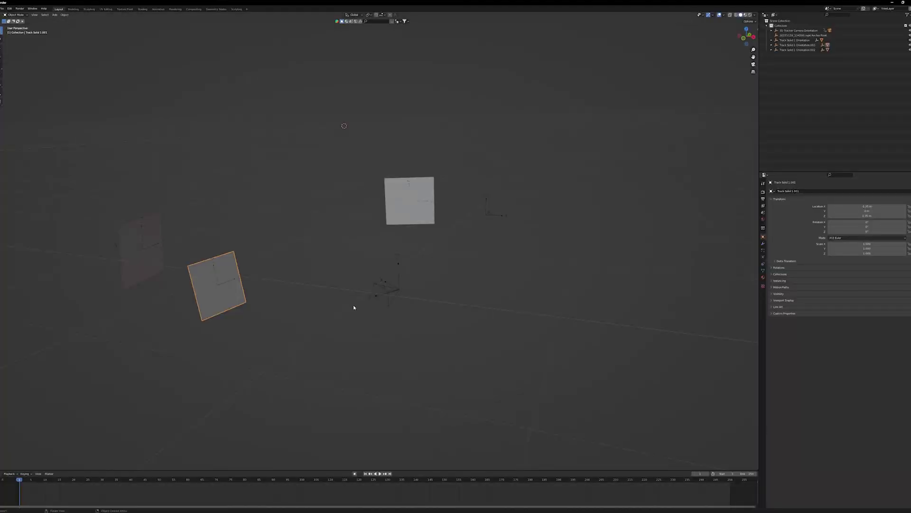
pyautogui.scroll(-3, 353, 307)
pyautogui.moveTo(354, 305); pyautogui.dragTo(341, 305, button='middle')
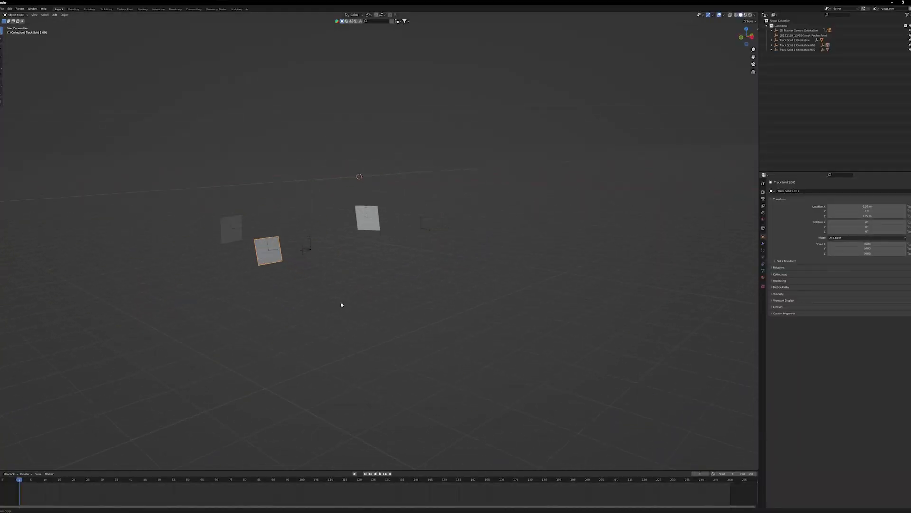
pyautogui.click(341, 305)
pyautogui.click(754, 64)
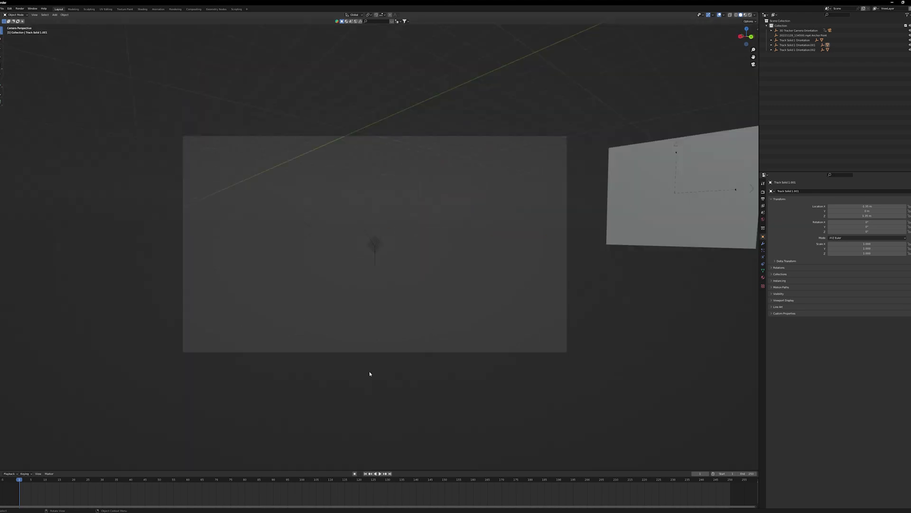
pyautogui.press('space')
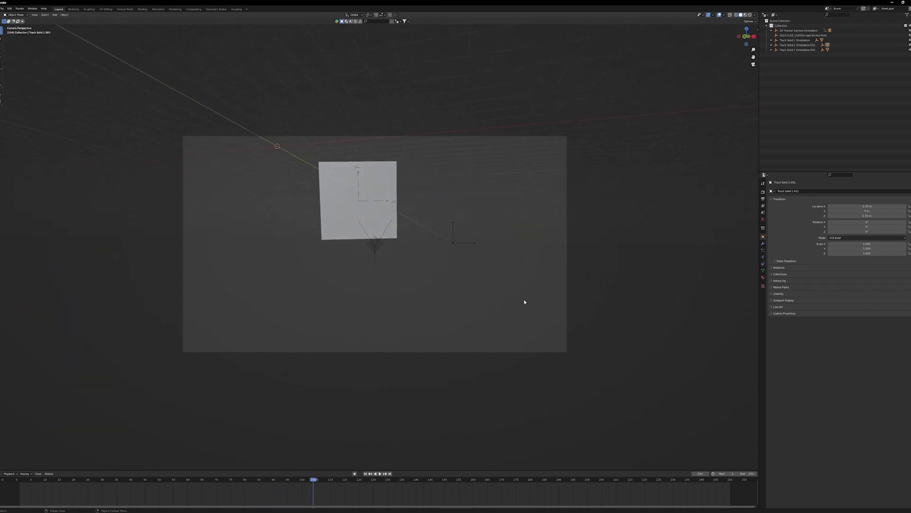
pyautogui.moveTo(196, 479)
pyautogui.mouseDown()
pyautogui.moveTo(101, 485)
pyautogui.moveTo(111, 505)
pyautogui.moveTo(108, 495)
pyautogui.mouseUp()
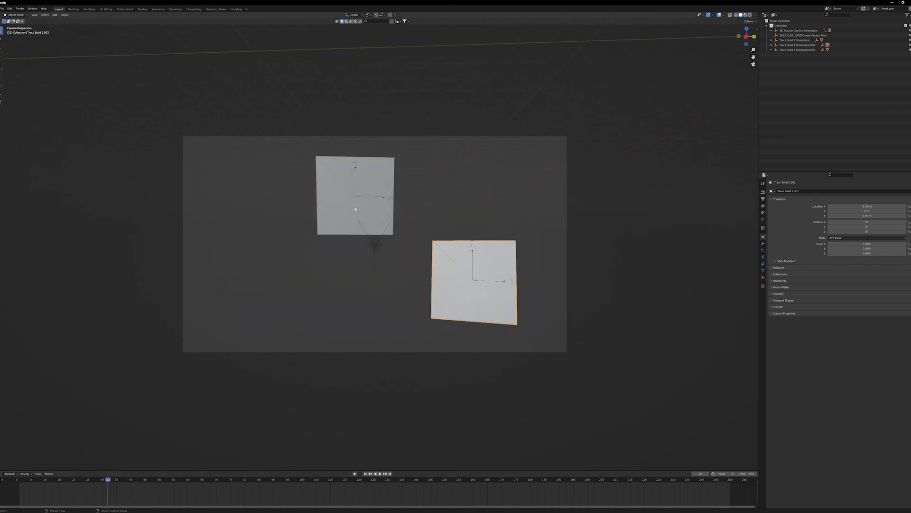
pyautogui.click(355, 208)
pyautogui.click(473, 319)
pyautogui.scroll(-2, 505, 327)
pyautogui.scroll(-2, 505, 327)
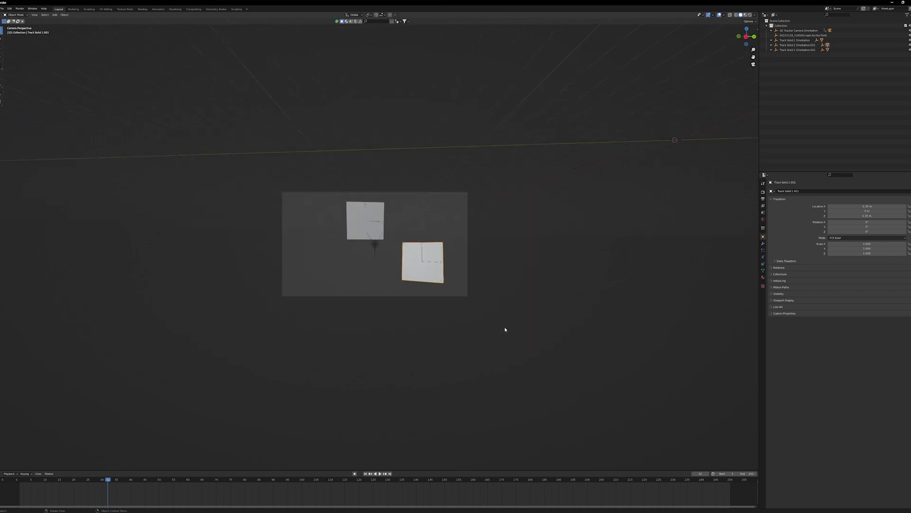
pyautogui.scroll(-2, 505, 325)
pyautogui.scroll(6, 447, 260)
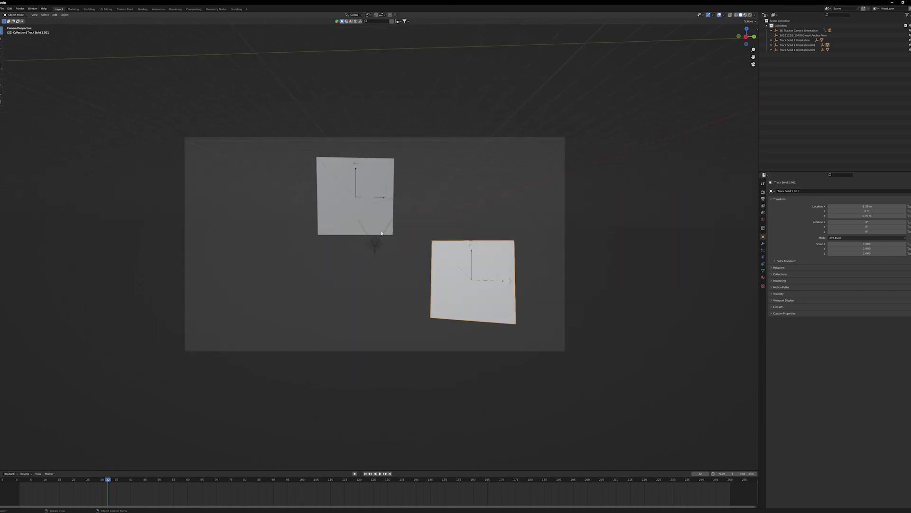
pyautogui.scroll(-3, 308, 356)
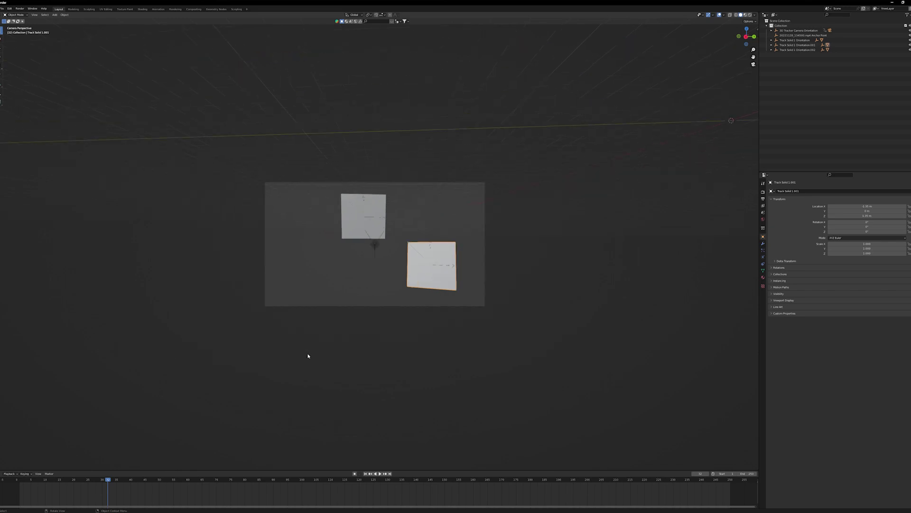
pyautogui.moveTo(379, 362)
pyautogui.mouseDown(button='middle')
pyautogui.moveTo(290, 354)
pyautogui.moveTo(425, 294)
pyautogui.mouseUp(button='middle')
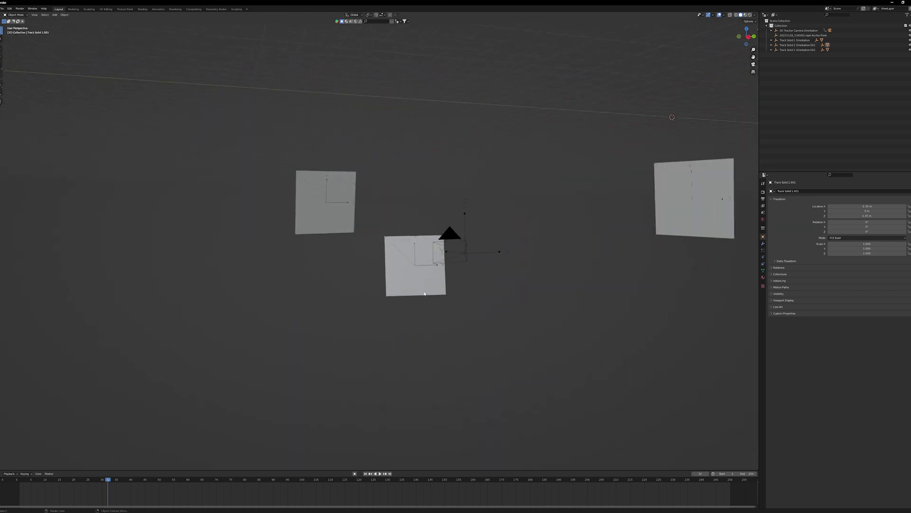
# - Enable a Movie Clip background image on the 3D Tracker Camera using the arena footage mp4
pyautogui.click(462, 256)
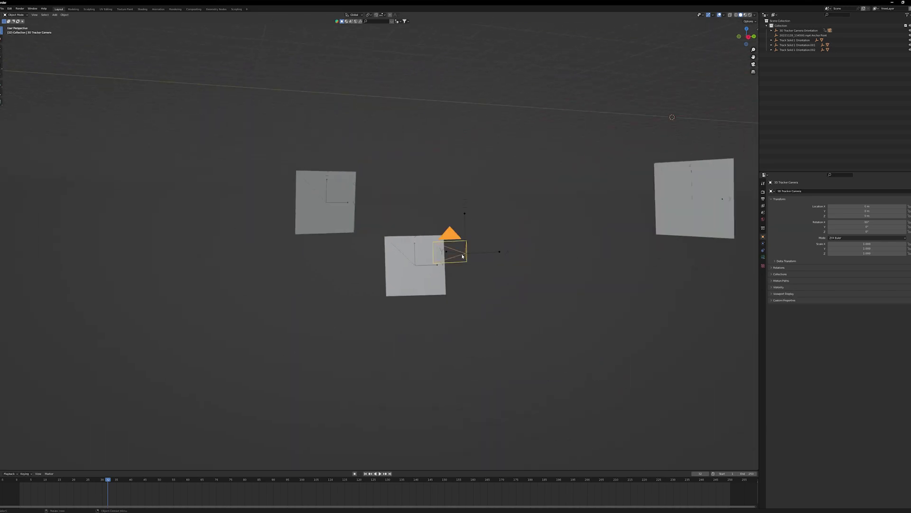
pyautogui.click(763, 259)
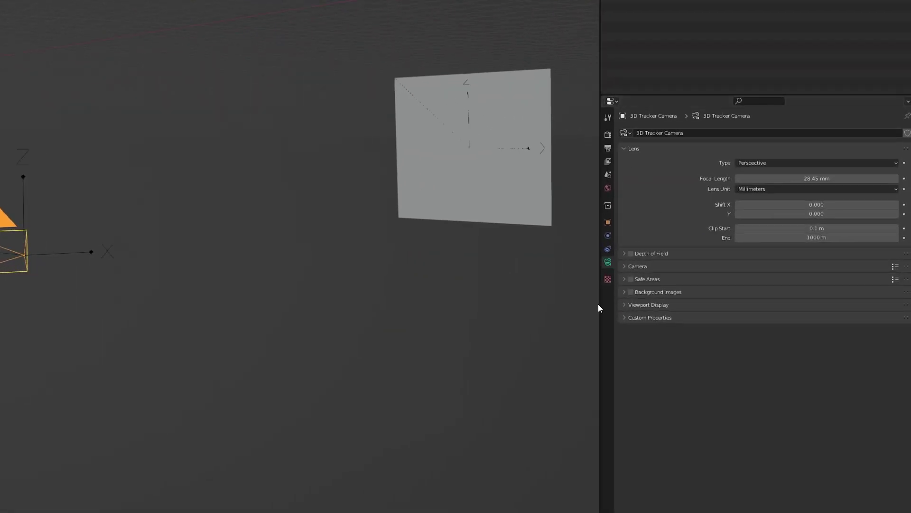
pyautogui.click(660, 294)
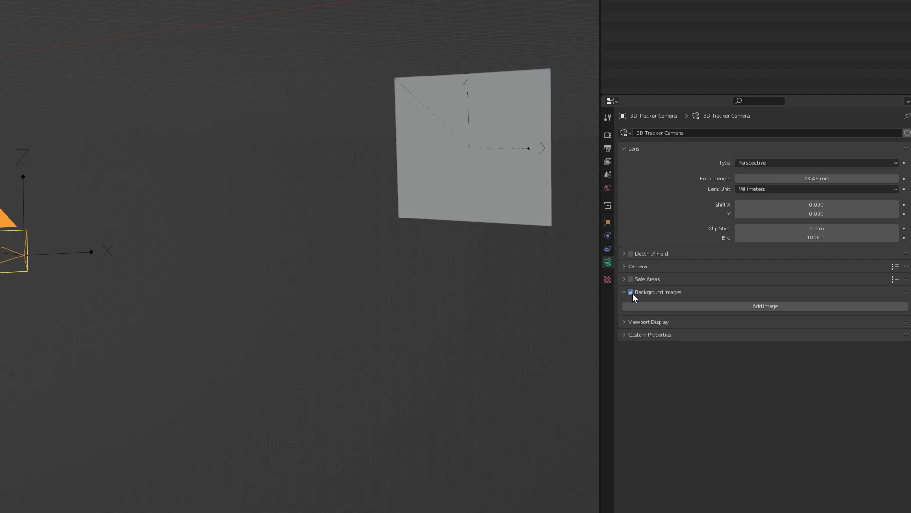
pyautogui.click(753, 306)
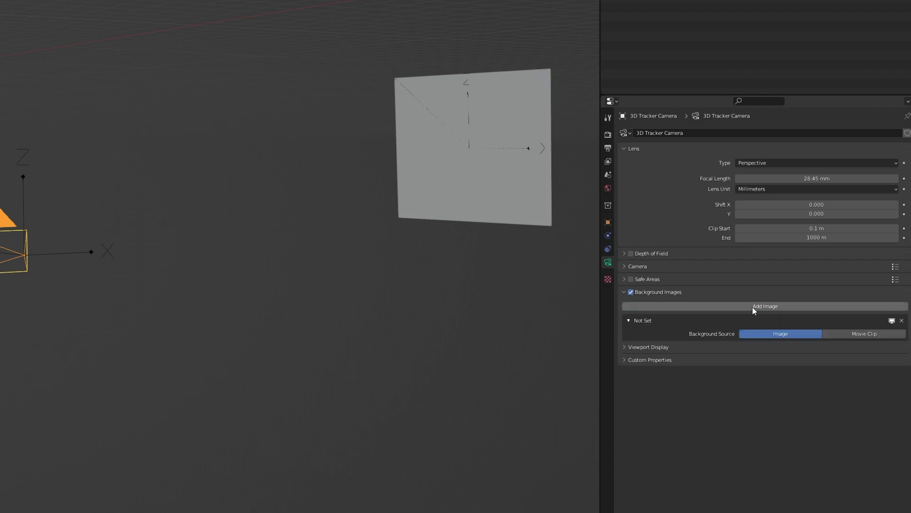
pyautogui.click(855, 332)
pyautogui.click(774, 359)
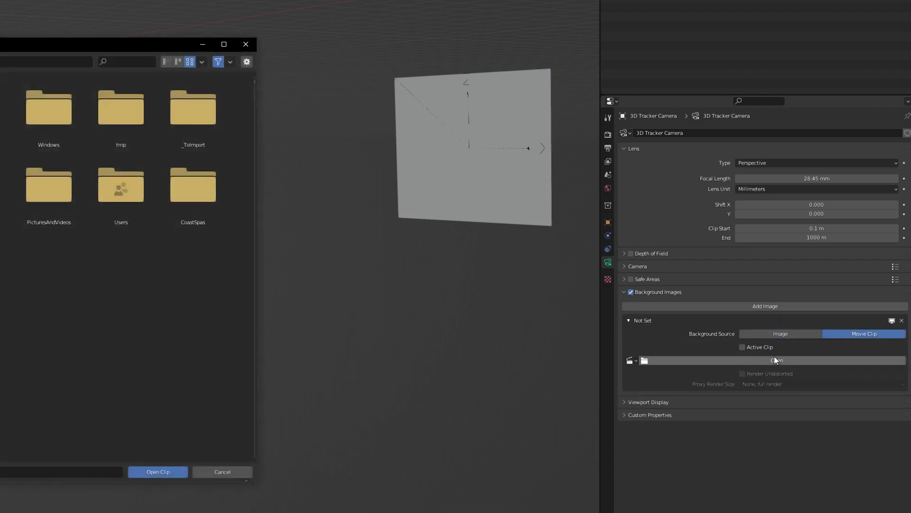
pyautogui.click(125, 116)
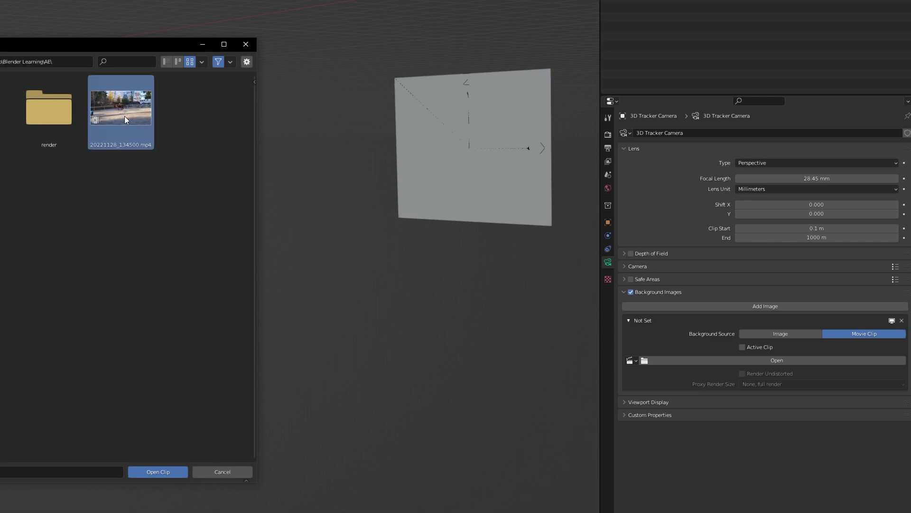
pyautogui.click(159, 473)
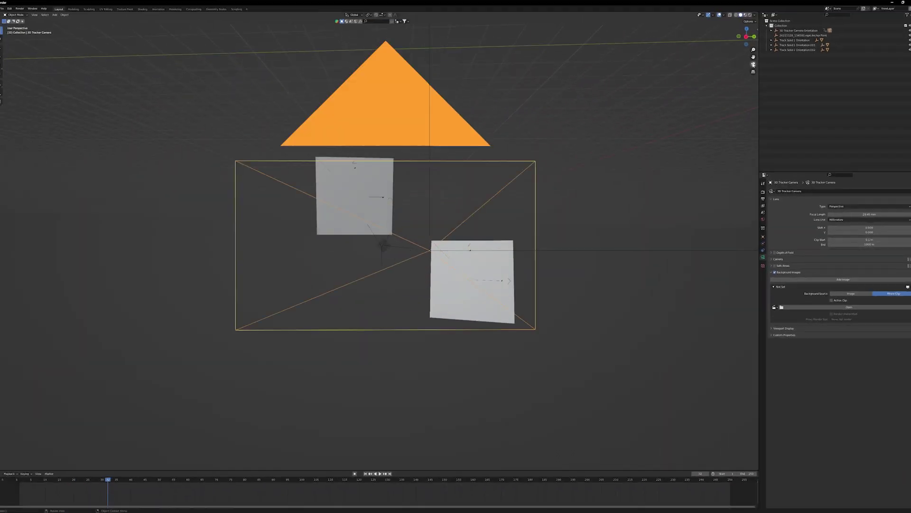
# - Set the background opacity to 1.000, check it in camera view, and select Track Solid 1
pyautogui.press('KP_0')
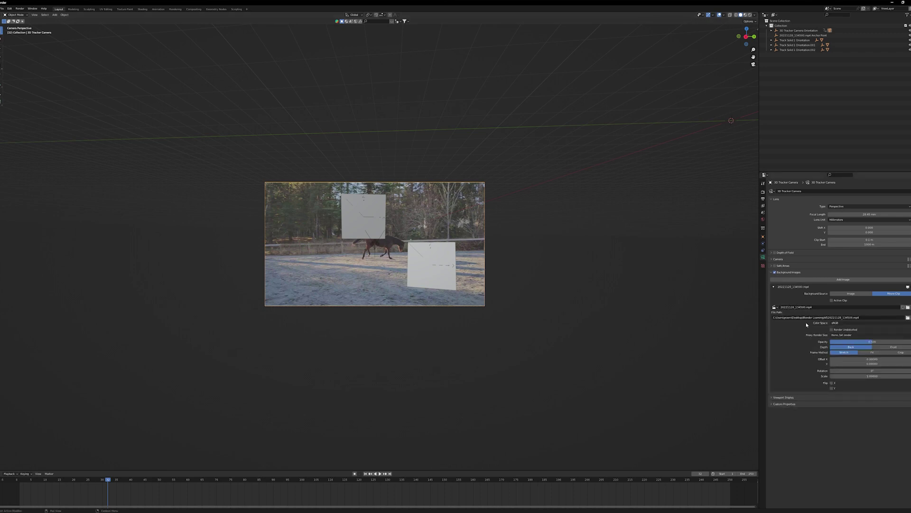
pyautogui.moveTo(833, 428); pyautogui.dragTo(908, 432)
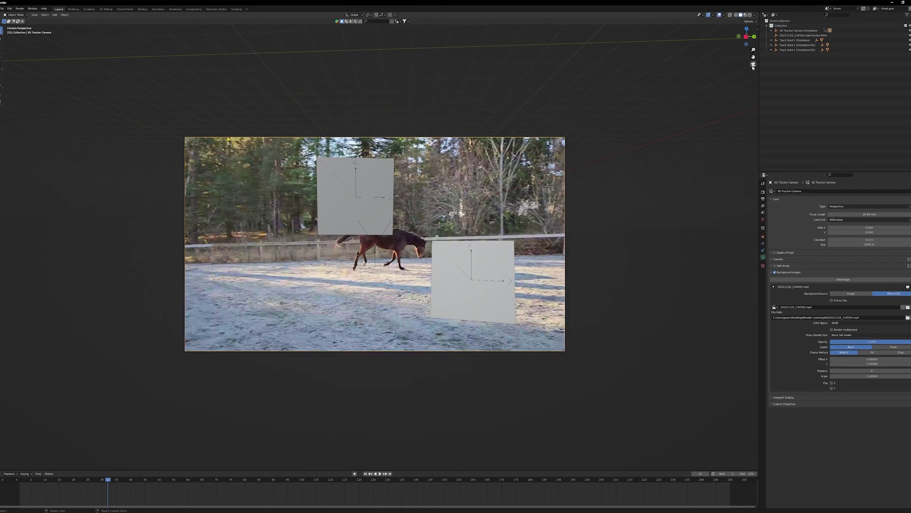
pyautogui.moveTo(677, 108); pyautogui.dragTo(693, 113, button='middle')
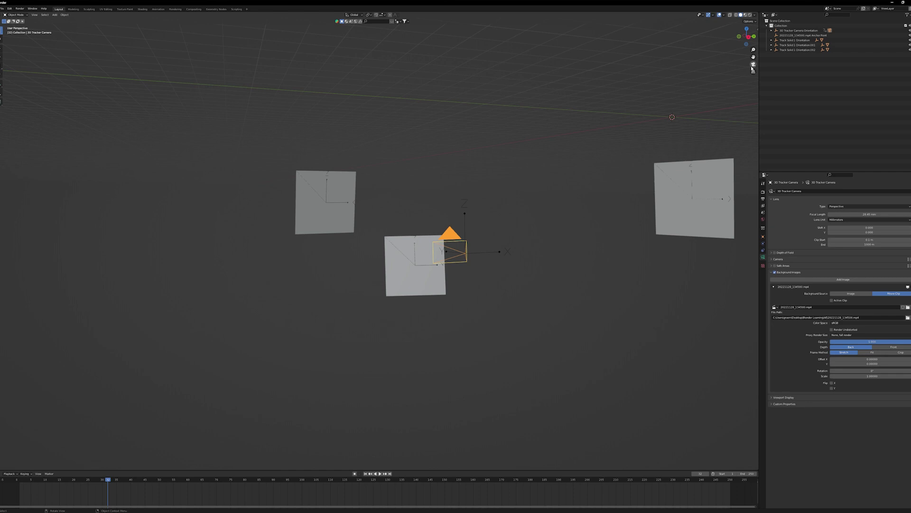
pyautogui.click(754, 64)
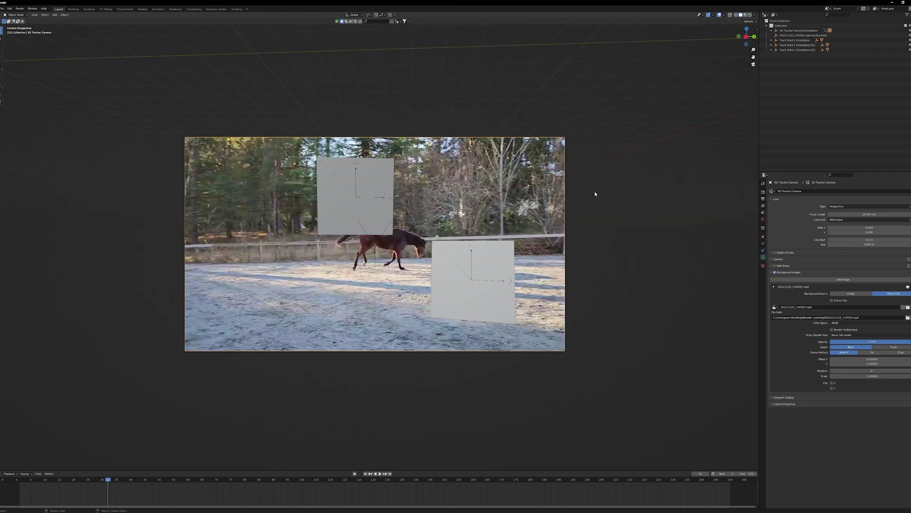
pyautogui.moveTo(104, 182)
pyautogui.mouseDown(button='middle')
pyautogui.moveTo(219, 235)
pyautogui.moveTo(216, 215)
pyautogui.mouseUp(button='middle')
pyautogui.click(216, 215)
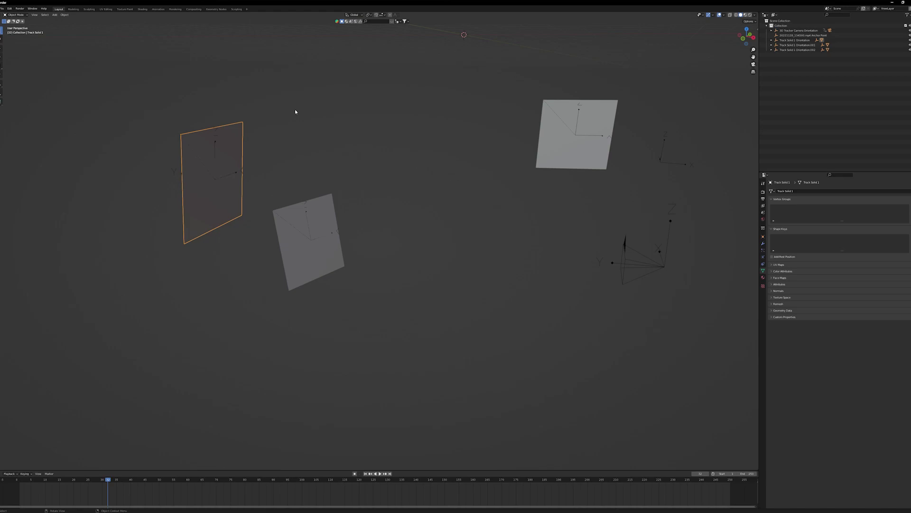
# - In the flag file, select the pole, flag cloth, wind, sphere and ground plane, and copy them
pyautogui.press('F12')
pyautogui.press('Escape')
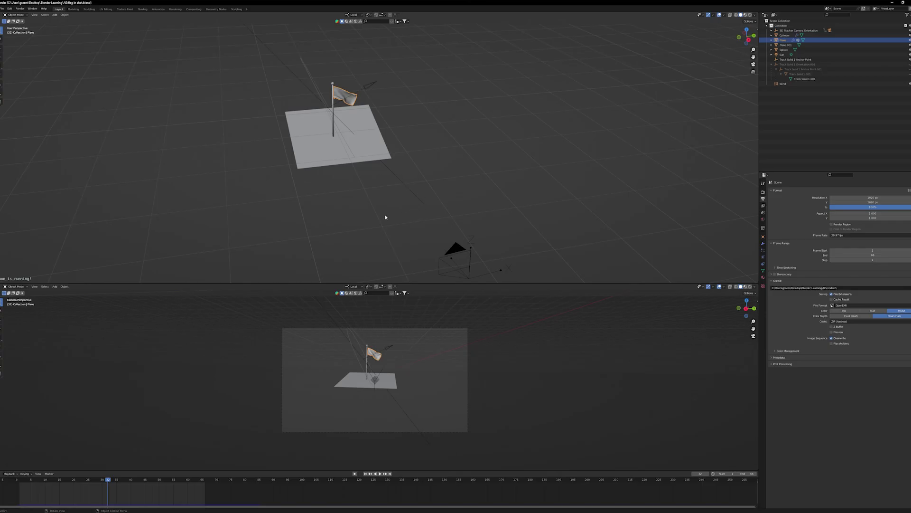
pyautogui.moveTo(385, 216)
pyautogui.mouseDown(button='middle')
pyautogui.moveTo(362, 216)
pyautogui.moveTo(331, 105)
pyautogui.mouseUp(button='middle')
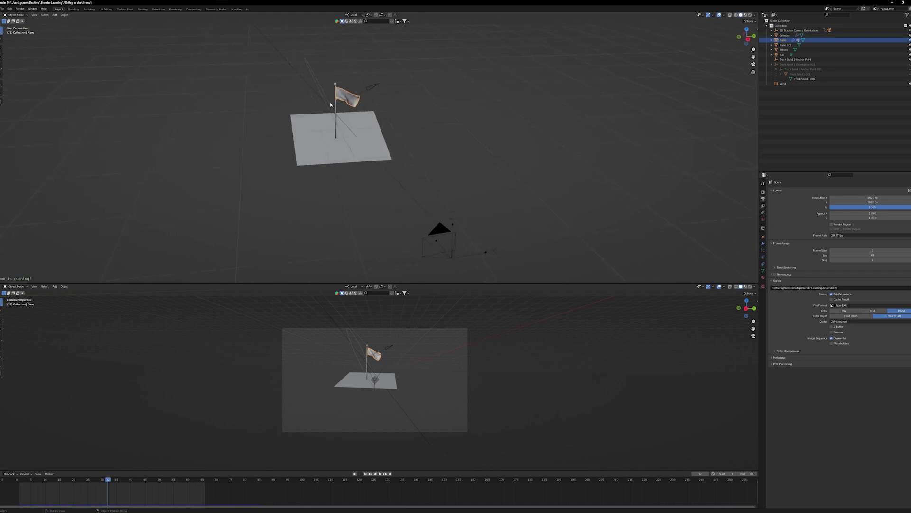
pyautogui.click(335, 110)
pyautogui.scroll(3, 352, 159)
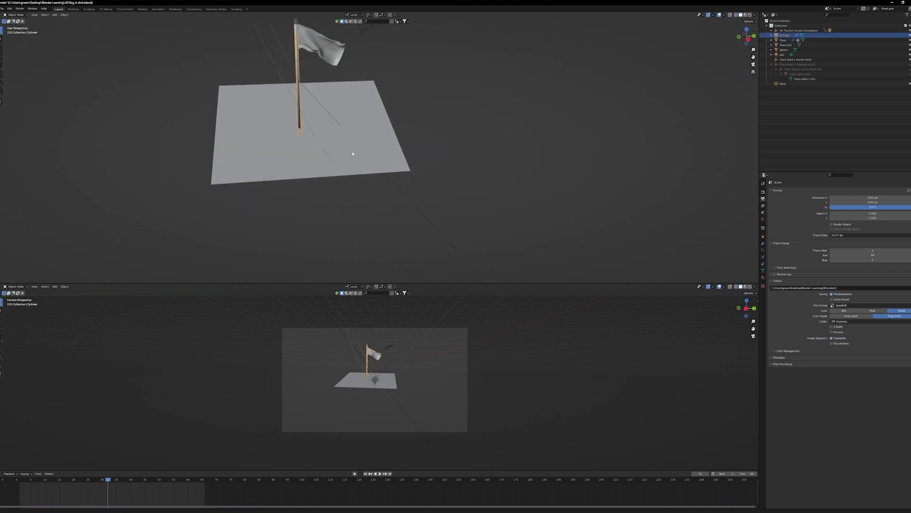
pyautogui.moveTo(351, 154); pyautogui.dragTo(382, 241, button='middle')
pyautogui.click(343, 125)
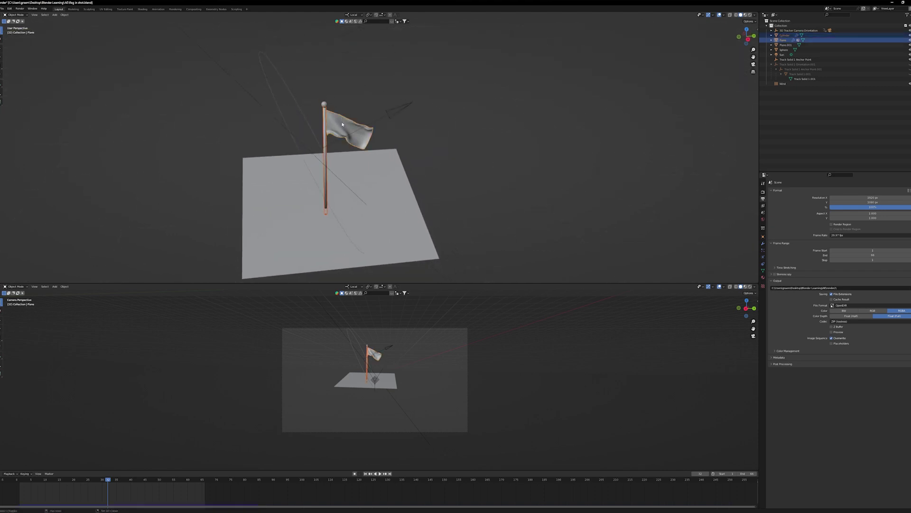
pyautogui.keyDown('shift'); pyautogui.click(317, 152); pyautogui.keyUp('shift')
pyautogui.keyDown('shift'); pyautogui.click(324, 104); pyautogui.keyUp('shift')
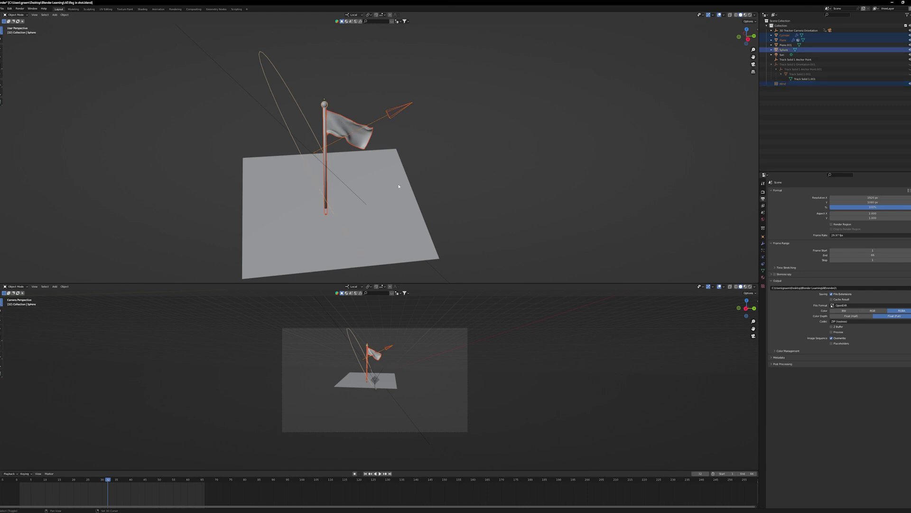
pyautogui.keyDown('shift'); pyautogui.click(396, 200); pyautogui.keyUp('shift')
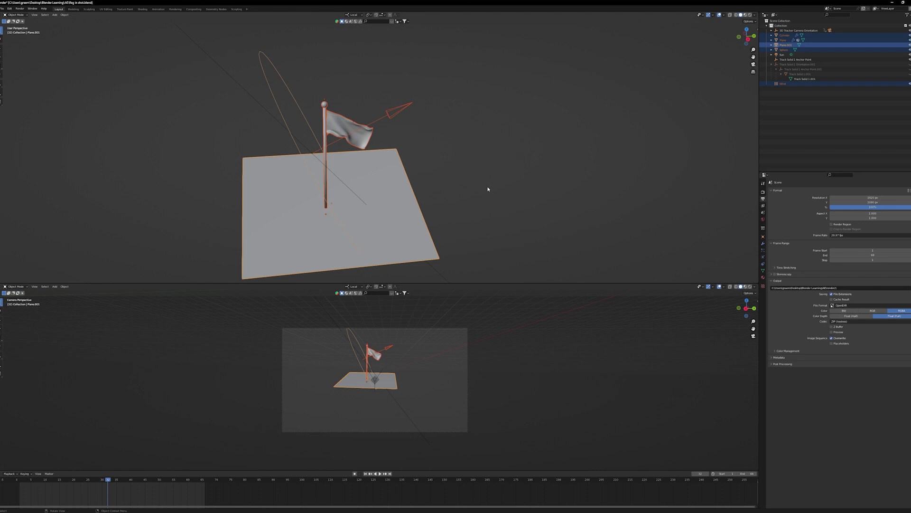
pyautogui.hotkey('ctrl', 'c')
pyautogui.moveTo(185, 17)
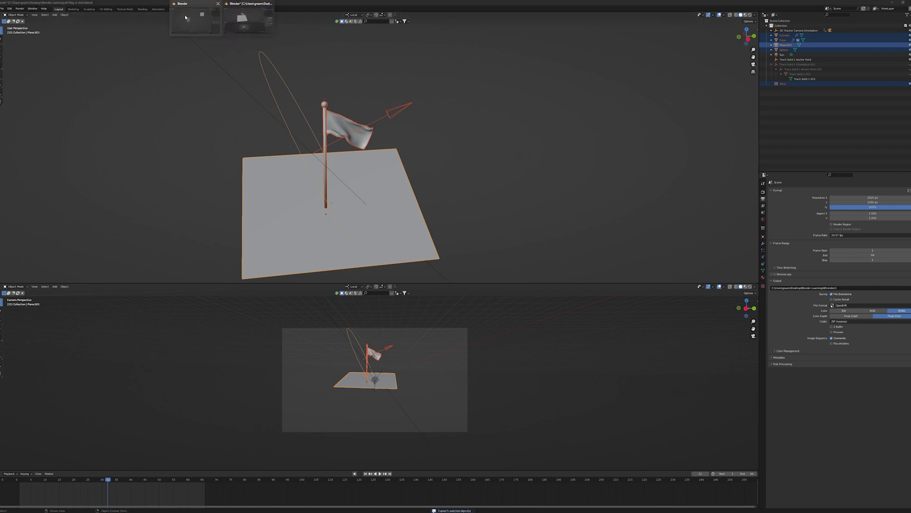
pyautogui.click(192, 22)
# - Paste the copied flag, pole and ground objects, then view through the tracking camera
pyautogui.moveTo(399, 273)
pyautogui.mouseDown(button='middle')
pyautogui.moveTo(432, 269)
pyautogui.moveTo(427, 318)
pyautogui.mouseUp(button='middle')
pyautogui.hotkey('ctrl', 'v')
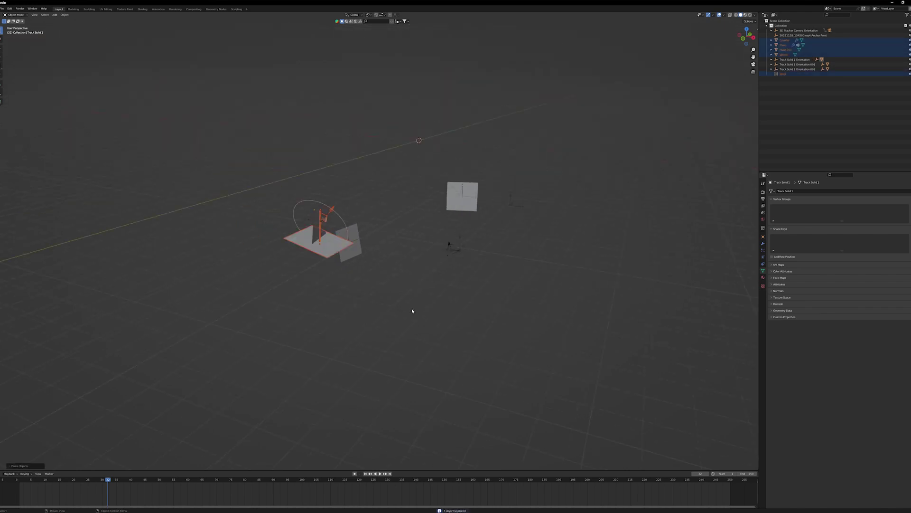
pyautogui.scroll(4, 371, 317)
pyautogui.moveTo(372, 319)
pyautogui.mouseDown(button='middle')
pyautogui.moveTo(362, 338)
pyautogui.moveTo(387, 340)
pyautogui.moveTo(269, 326)
pyautogui.moveTo(387, 339)
pyautogui.moveTo(317, 343)
pyautogui.moveTo(335, 335)
pyautogui.mouseUp(button='middle')
pyautogui.hotkey('alt', 'a')
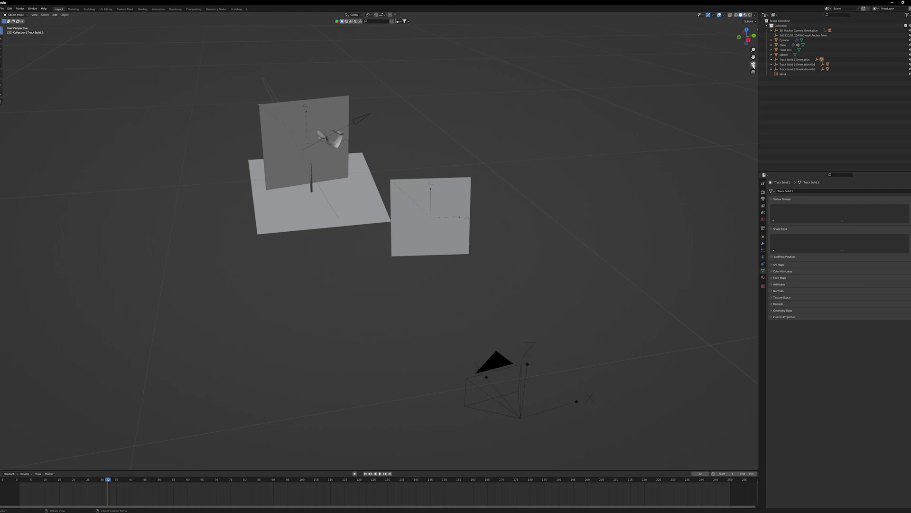
pyautogui.click(754, 65)
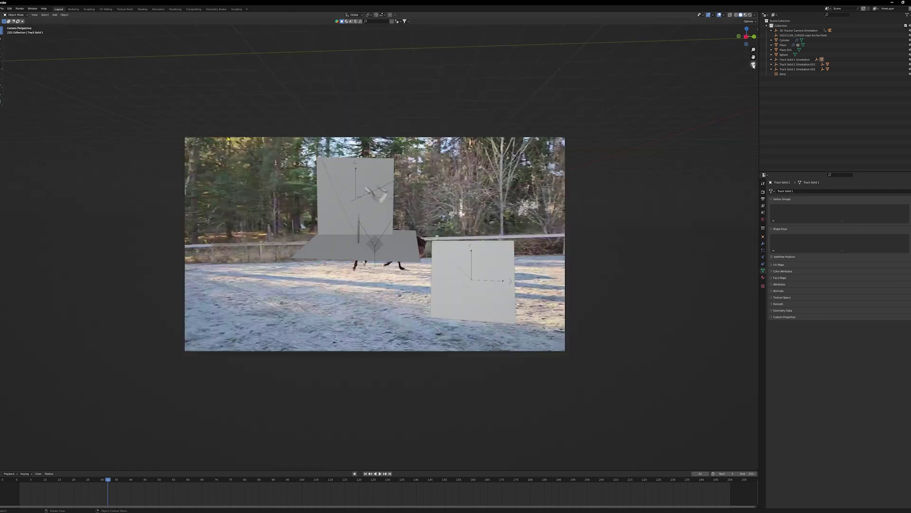
# - Select the upper tracking plane and orbit around it to check the flag's placement
pyautogui.click(393, 167)
pyautogui.moveTo(212, 226); pyautogui.dragTo(156, 234, button='middle')
pyautogui.scroll(2, 336, 274)
pyautogui.scroll(-3, 337, 274)
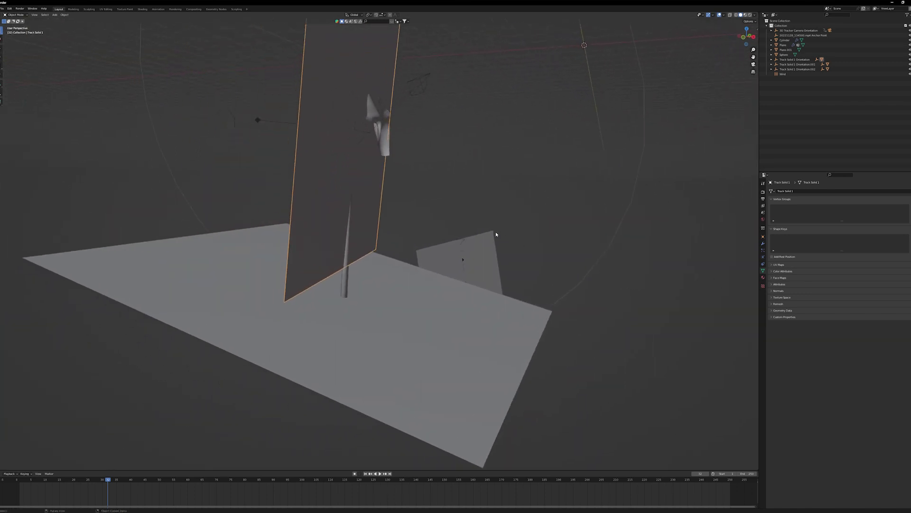
pyautogui.moveTo(602, 287)
pyautogui.mouseDown(button='middle')
pyautogui.moveTo(449, 233)
pyautogui.moveTo(462, 243)
pyautogui.moveTo(212, 413)
pyautogui.mouseUp(button='middle')
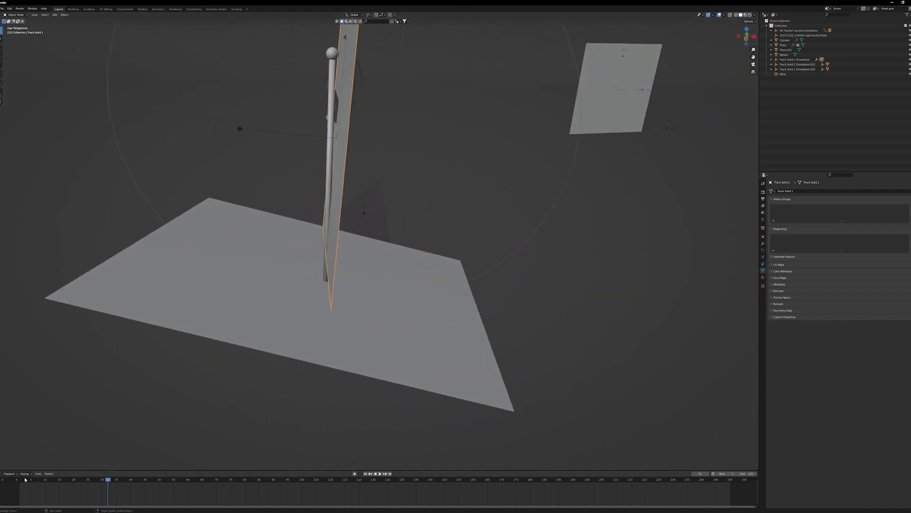
pyautogui.moveTo(25, 480); pyautogui.dragTo(19, 480)
pyautogui.moveTo(375, 130)
pyautogui.mouseDown(button='middle')
pyautogui.moveTo(485, 152)
pyautogui.moveTo(354, 84)
pyautogui.mouseUp(button='middle')
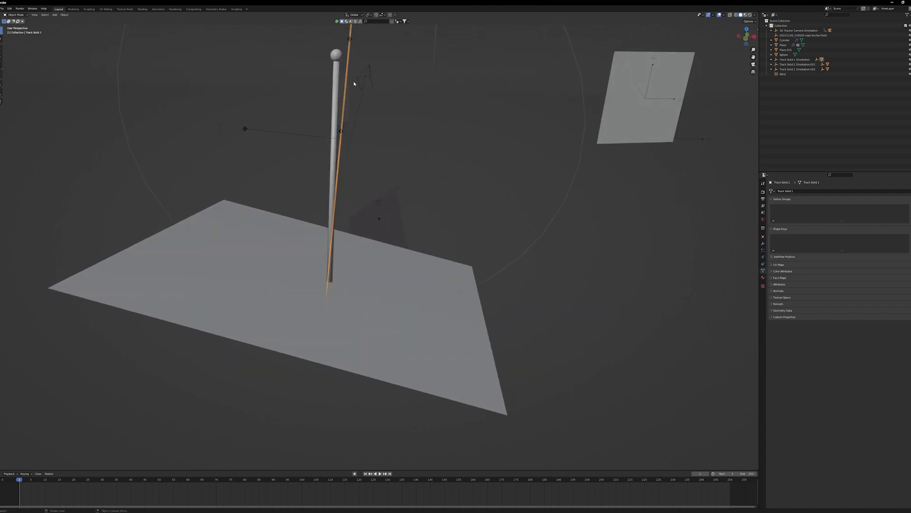
pyautogui.moveTo(485, 168)
pyautogui.mouseDown(button='middle')
pyautogui.moveTo(464, 168)
pyautogui.moveTo(491, 169)
pyautogui.mouseUp(button='middle')
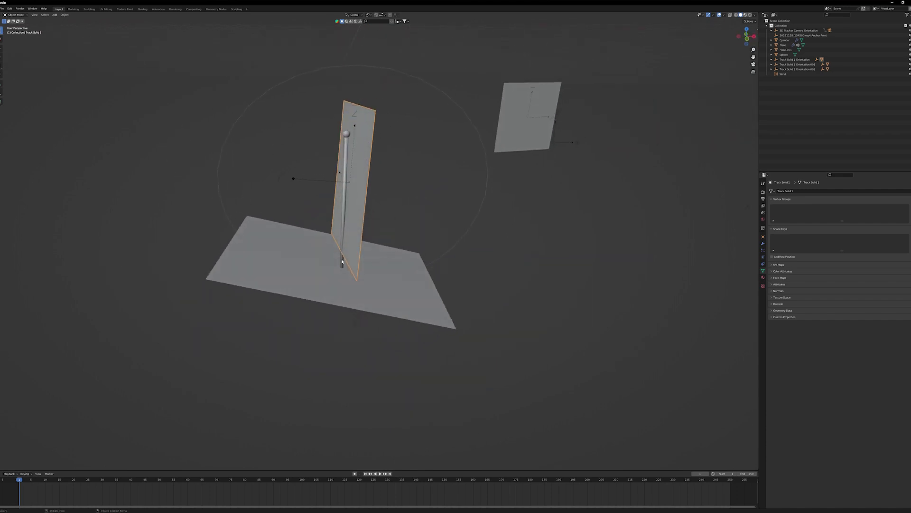
# - Hide the flag's ground plane, Plane.001, while viewing through the camera at frame 18
pyautogui.click(753, 65)
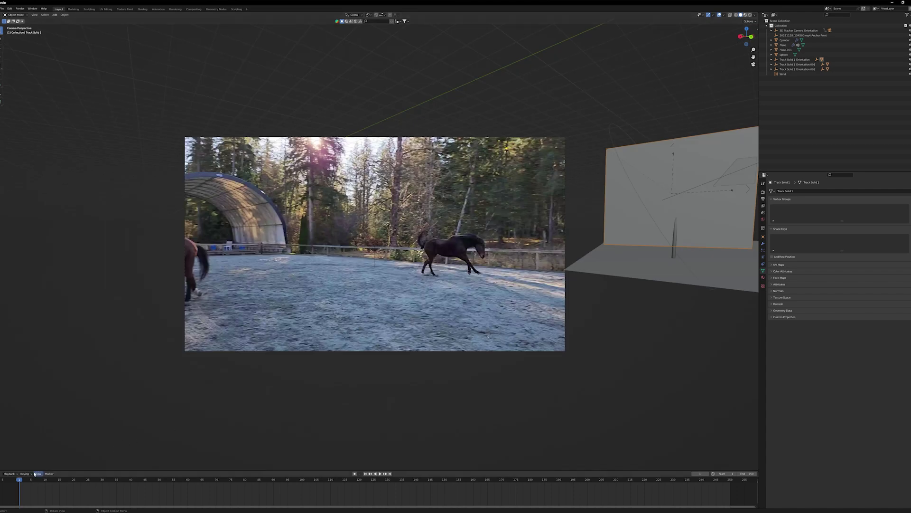
pyautogui.moveTo(21, 483); pyautogui.dragTo(97, 482)
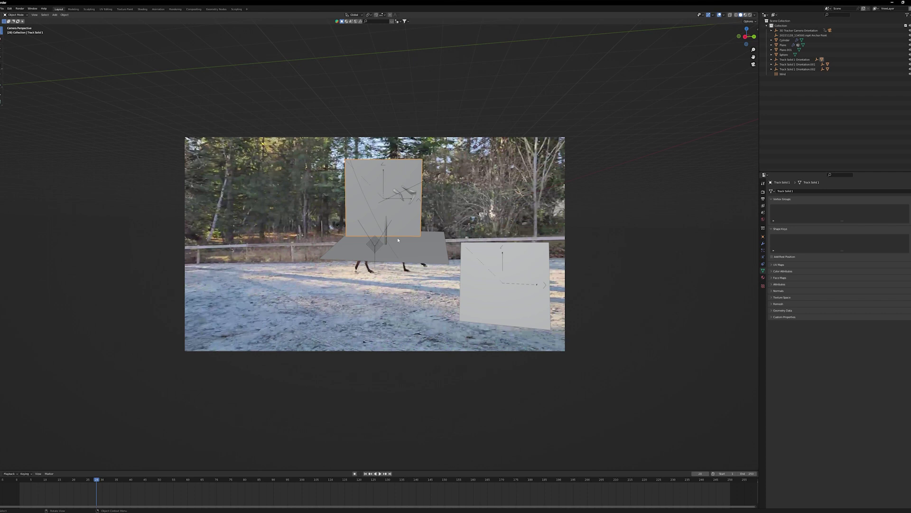
pyautogui.click(441, 255)
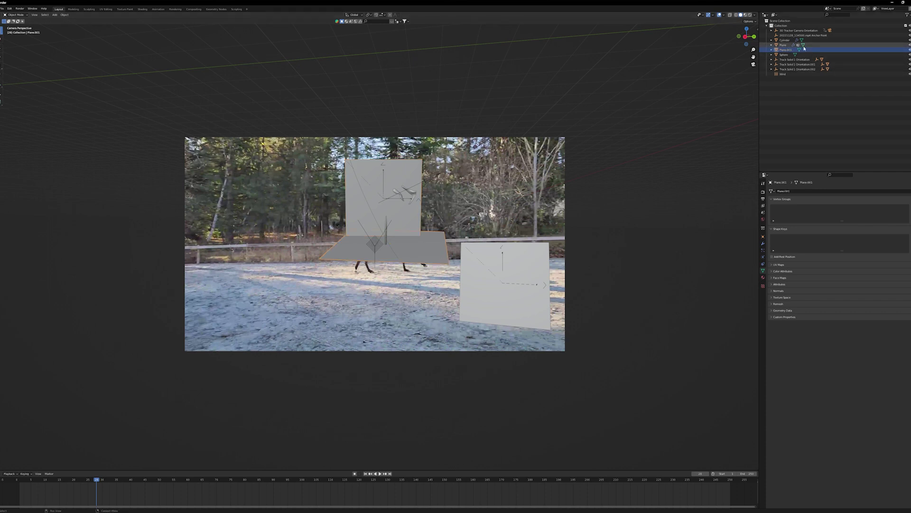
pyautogui.click(909, 50)
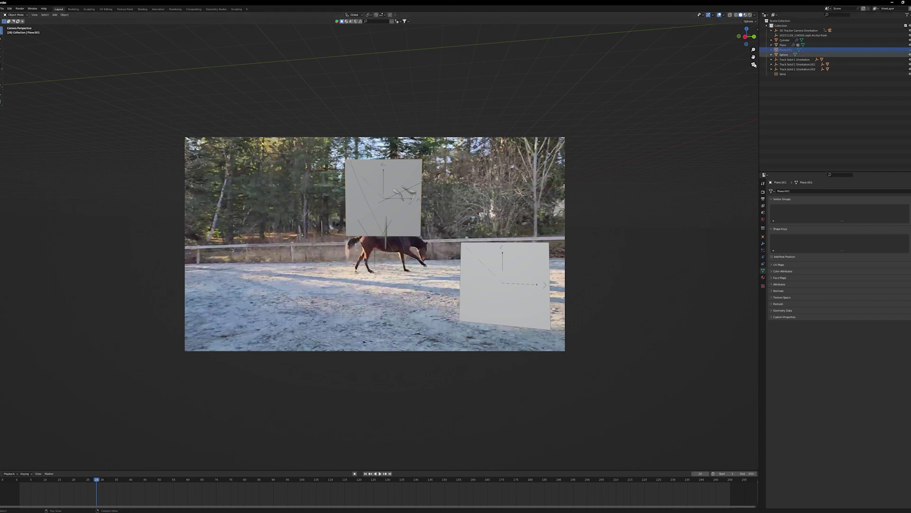
pyautogui.scroll(3, 398, 283)
pyautogui.scroll(1, 401, 271)
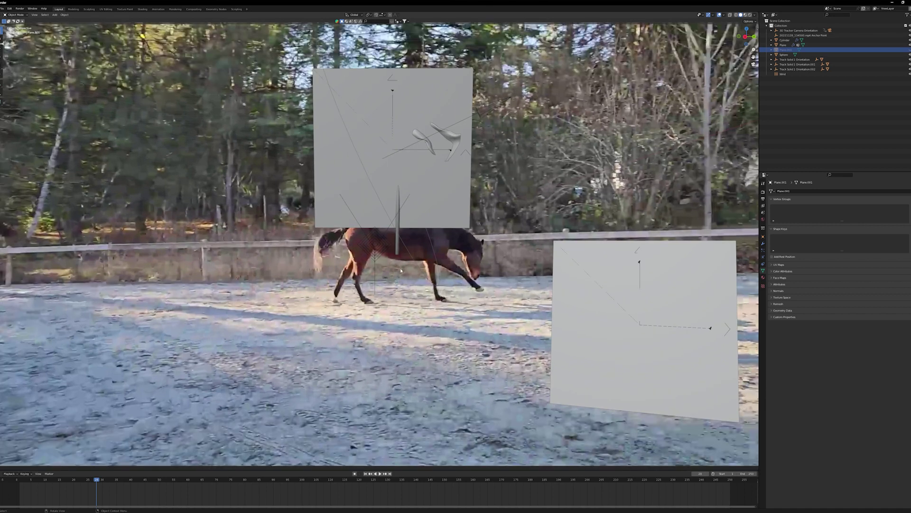
# - Select the flagpole cylinder, return to frame 1 and orbit out of camera view
pyautogui.click(401, 208)
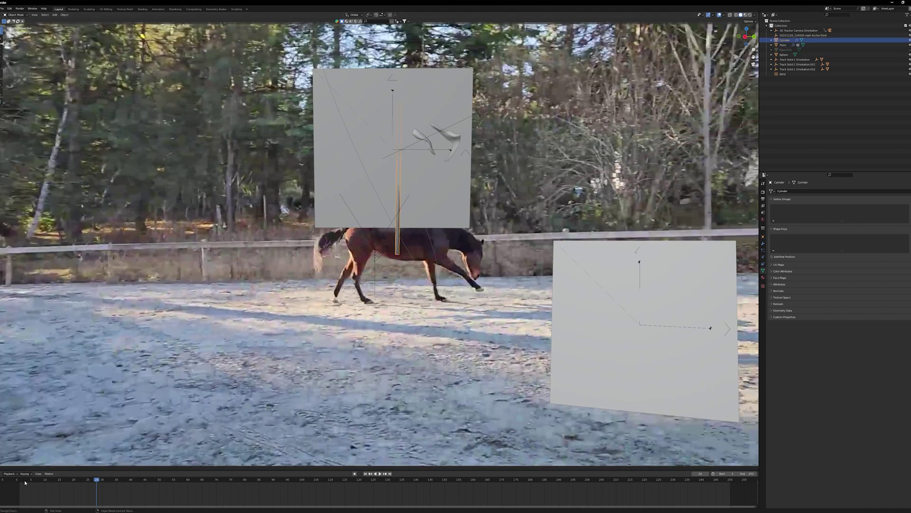
pyautogui.moveTo(24, 482); pyautogui.dragTo(19, 483)
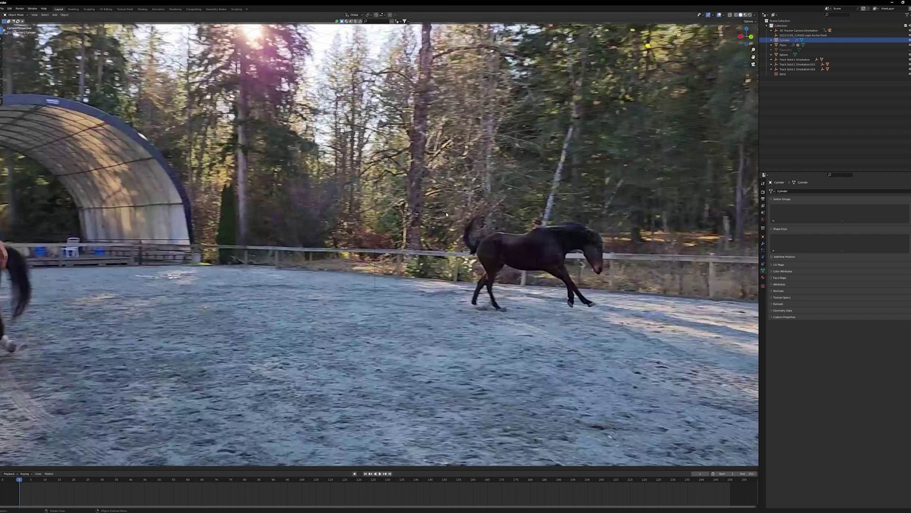
pyautogui.scroll(-4, 447, 214)
pyautogui.moveTo(660, 330)
pyautogui.mouseDown(button='middle')
pyautogui.moveTo(540, 319)
pyautogui.moveTo(589, 311)
pyautogui.moveTo(499, 286)
pyautogui.mouseUp(button='middle')
# - Move the top sphere and flag cloth to a new height along the Z axis
pyautogui.keyDown('shift'); pyautogui.click(390, 225); pyautogui.keyUp('shift')
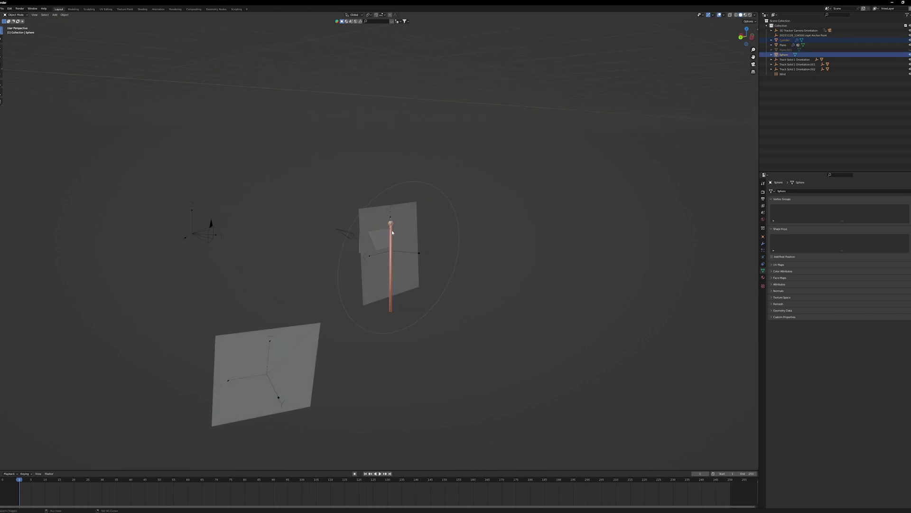
pyautogui.keyDown('shift'); pyautogui.click(387, 246); pyautogui.keyUp('shift')
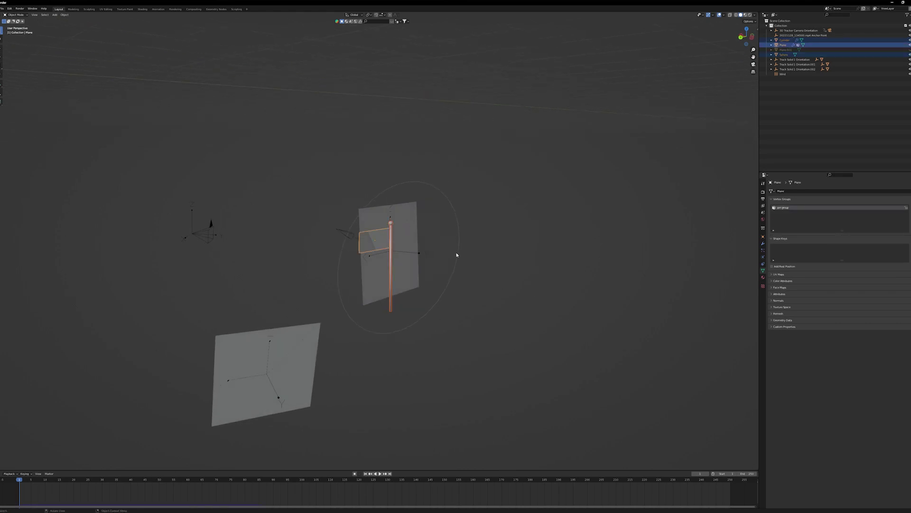
pyautogui.press('g')
pyautogui.press('z')
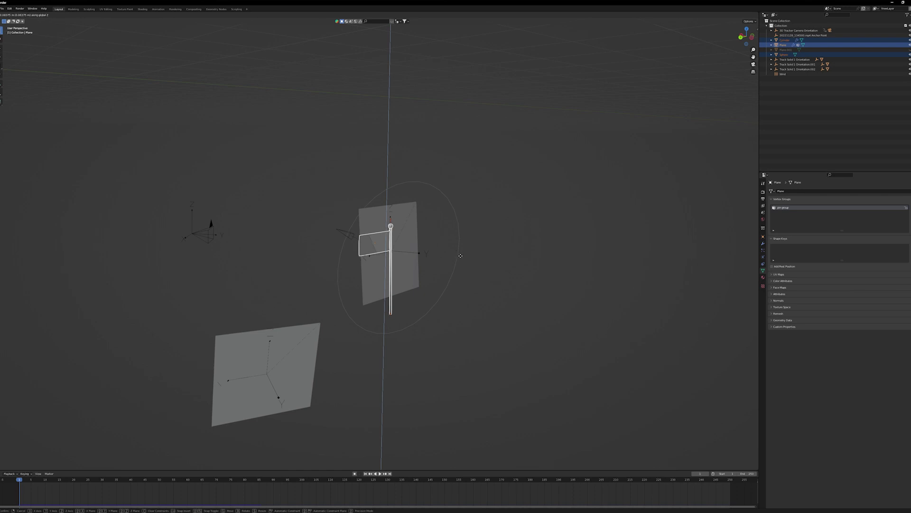
pyautogui.click(461, 258)
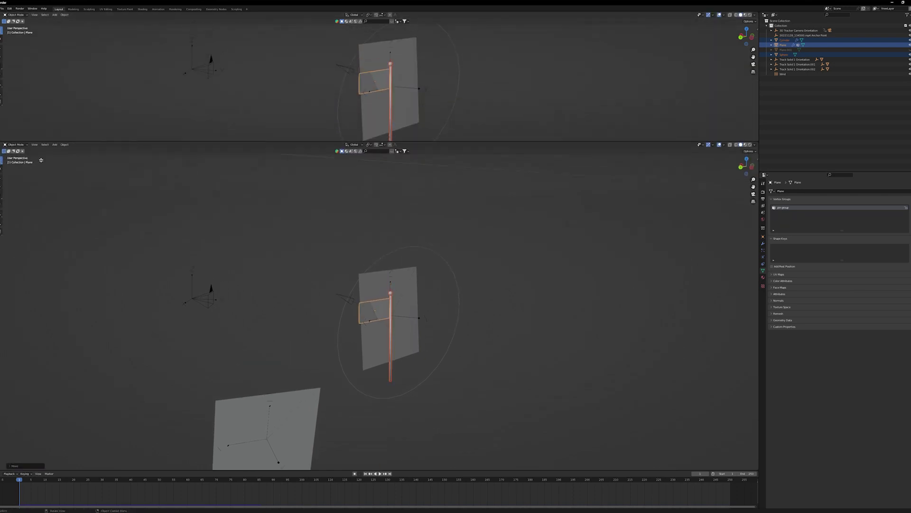
# - Split the 3D view, set the top view to the tracked camera, and play the animation
pyautogui.moveTo(2, 14); pyautogui.dragTo(100, 277)
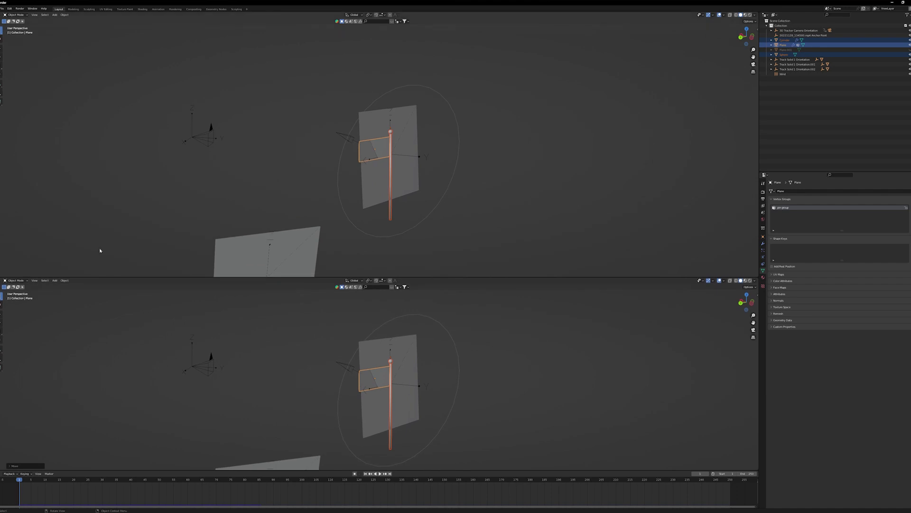
pyautogui.click(753, 65)
pyautogui.press('space')
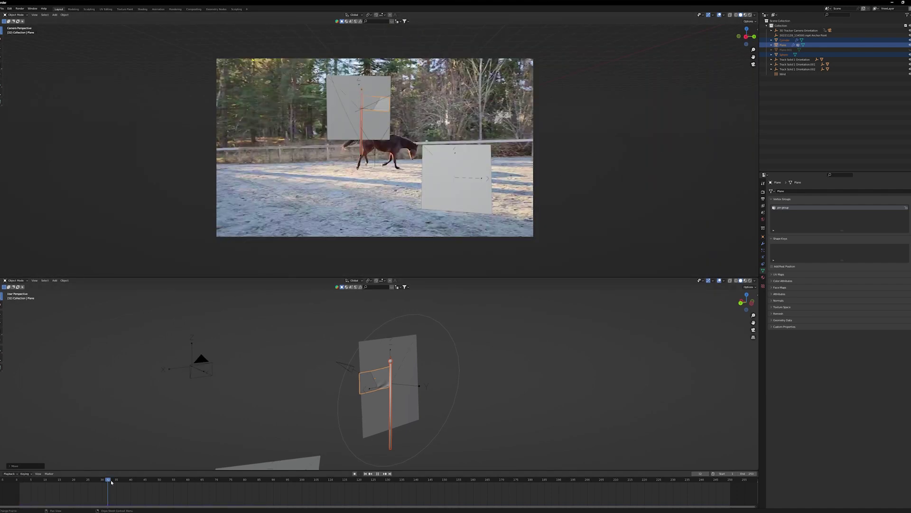
pyautogui.scroll(1, 288, 169)
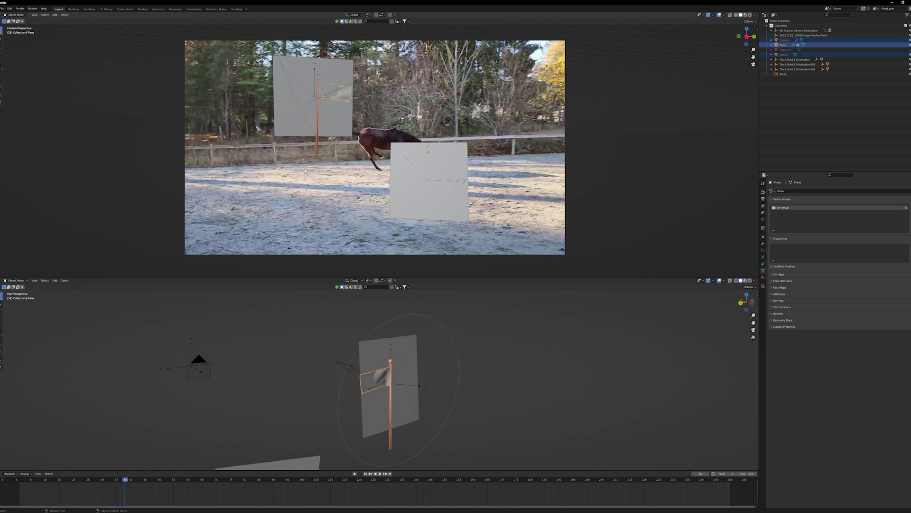
pyautogui.scroll(3, 289, 170)
pyautogui.scroll(2, 289, 169)
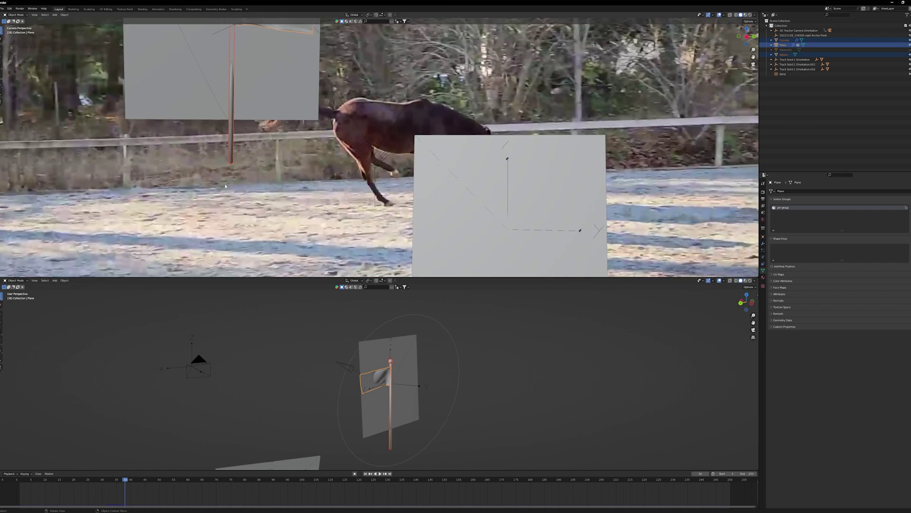
pyautogui.scroll(-2, 202, 206)
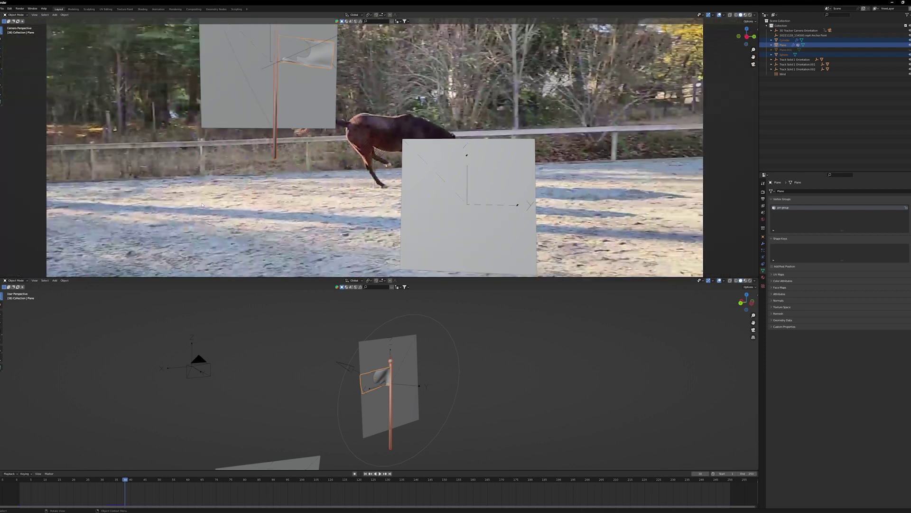
pyautogui.scroll(-2, 204, 203)
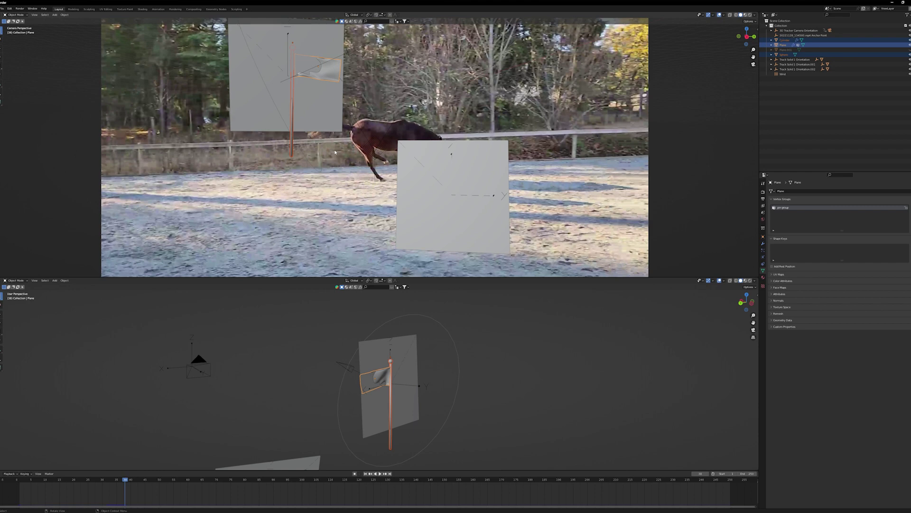
pyautogui.scroll(-2, 335, 153)
pyautogui.scroll(-1, 336, 185)
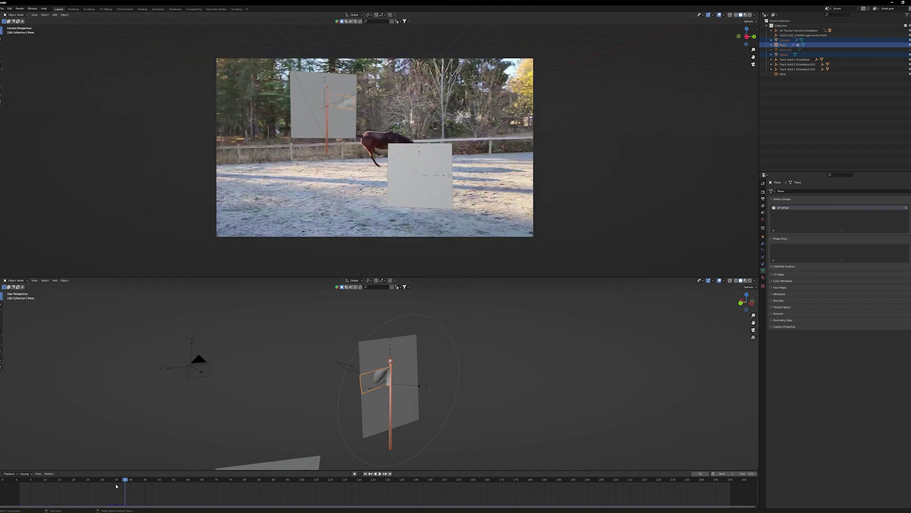
pyautogui.moveTo(125, 480); pyautogui.dragTo(93, 480)
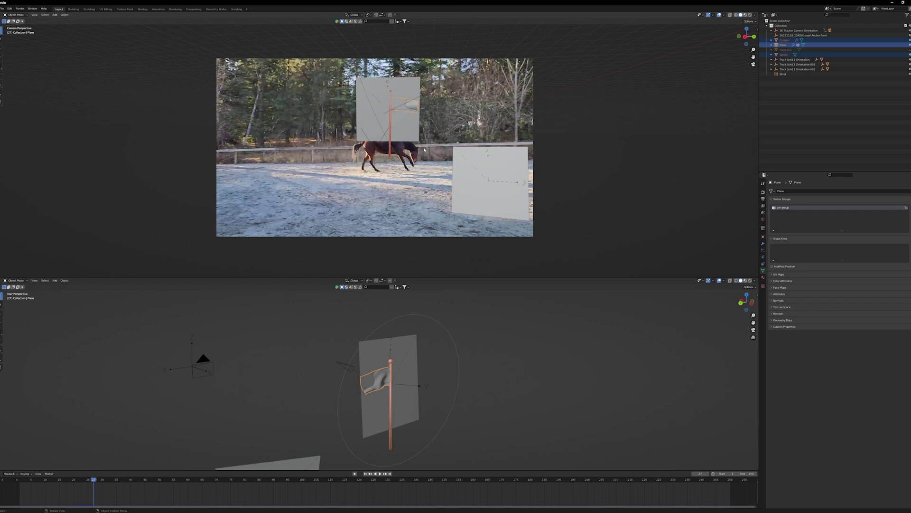
# - Scrub forward through the shot to confirm the flag stays with the tracked planes
pyautogui.moveTo(93, 481)
pyautogui.mouseDown()
pyautogui.moveTo(61, 481)
pyautogui.moveTo(159, 487)
pyautogui.moveTo(96, 482)
pyautogui.moveTo(94, 492)
pyautogui.mouseUp()
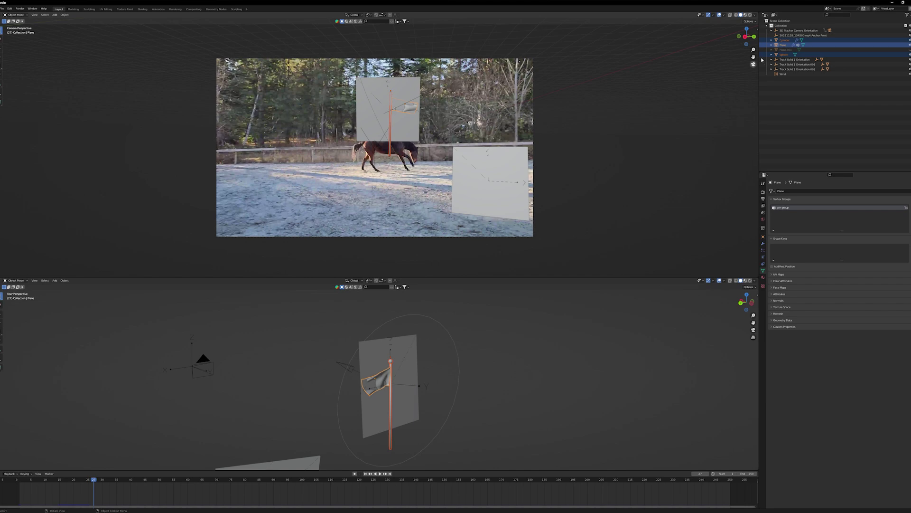
pyautogui.moveTo(94, 481)
pyautogui.mouseDown()
pyautogui.moveTo(184, 486)
pyautogui.moveTo(55, 490)
pyautogui.moveTo(103, 484)
pyautogui.mouseUp()
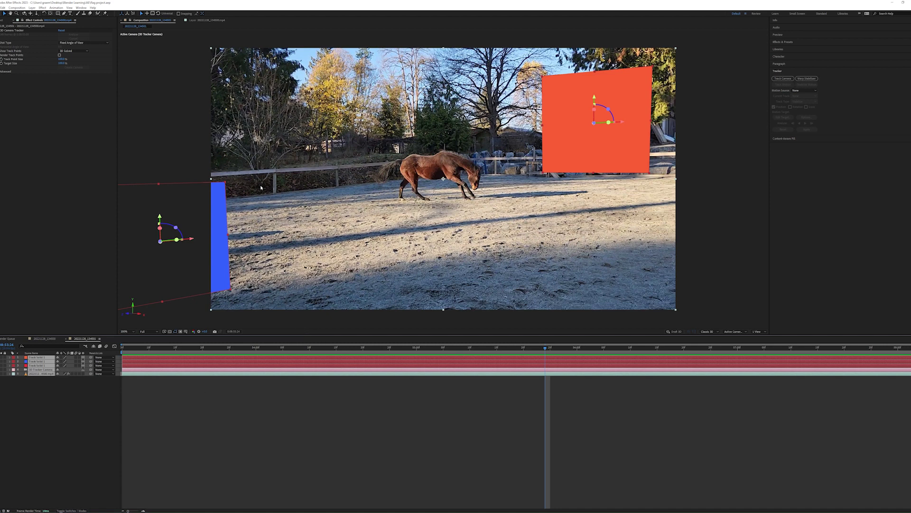
# - Close the 3D Camera Tracker comp and switch to the Blender flag scene
pyautogui.click(66, 340)
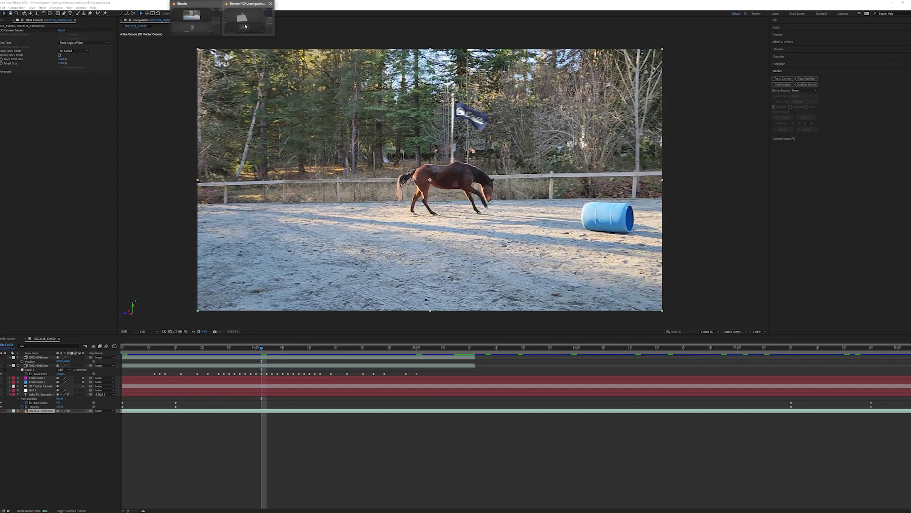
pyautogui.click(242, 17)
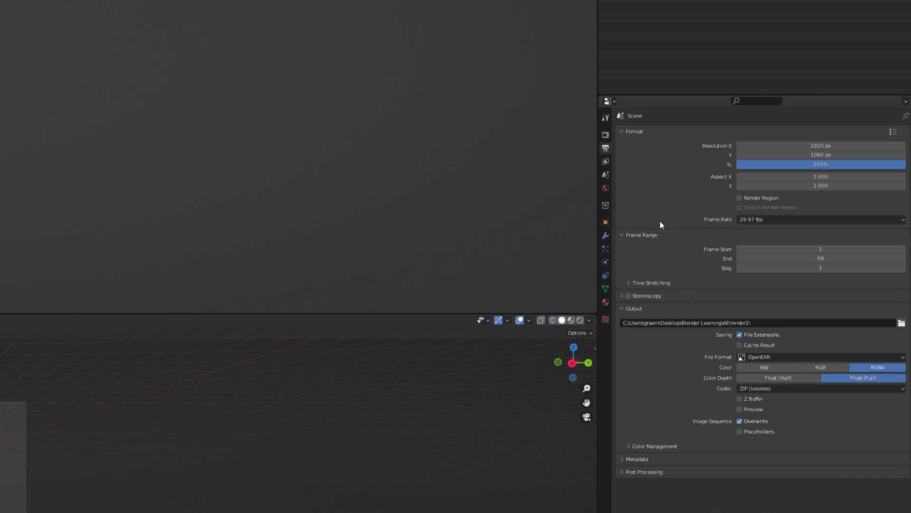
# - Switch from the Output Properties to the Cycles Render Properties
pyautogui.click(605, 134)
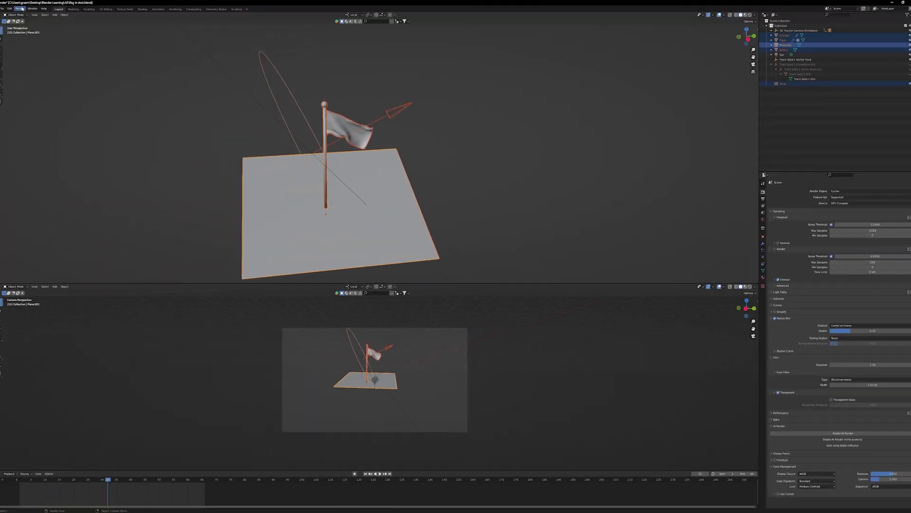
# - Toggle Film Transparent, render a test frame of the flag, and close the render window
pyautogui.click(20, 8)
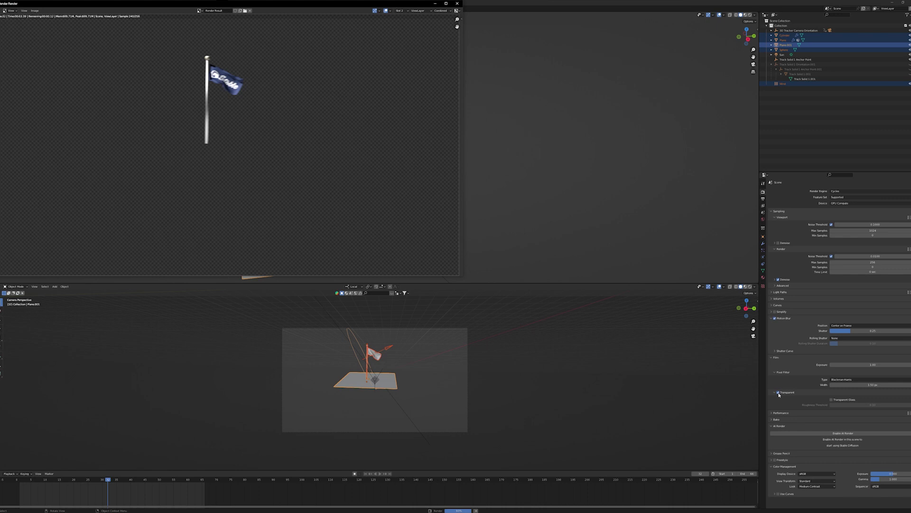
pyautogui.click(778, 393)
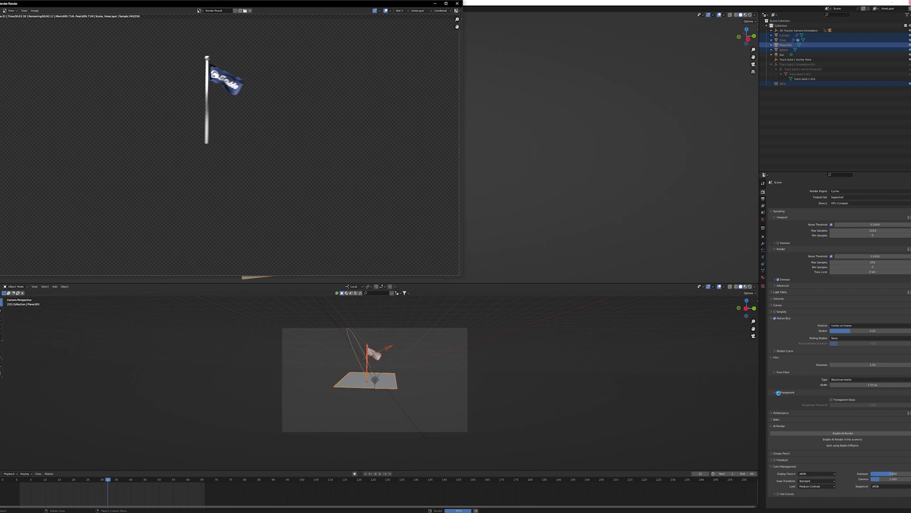
pyautogui.click(779, 392)
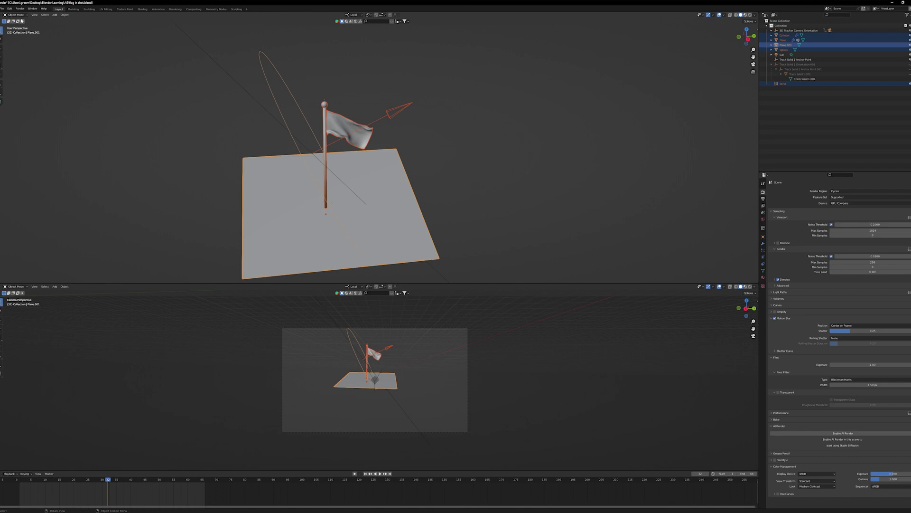
pyautogui.click(20, 9)
pyautogui.click(33, 15)
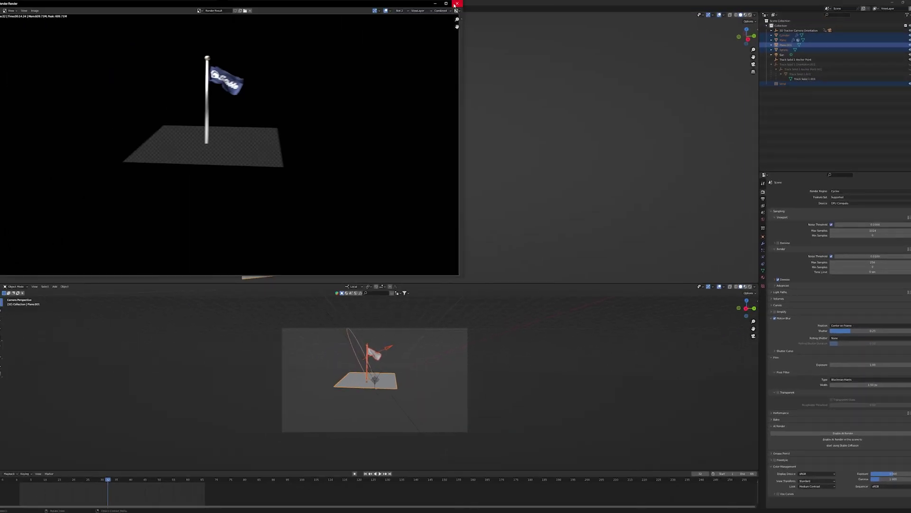
pyautogui.click(456, 3)
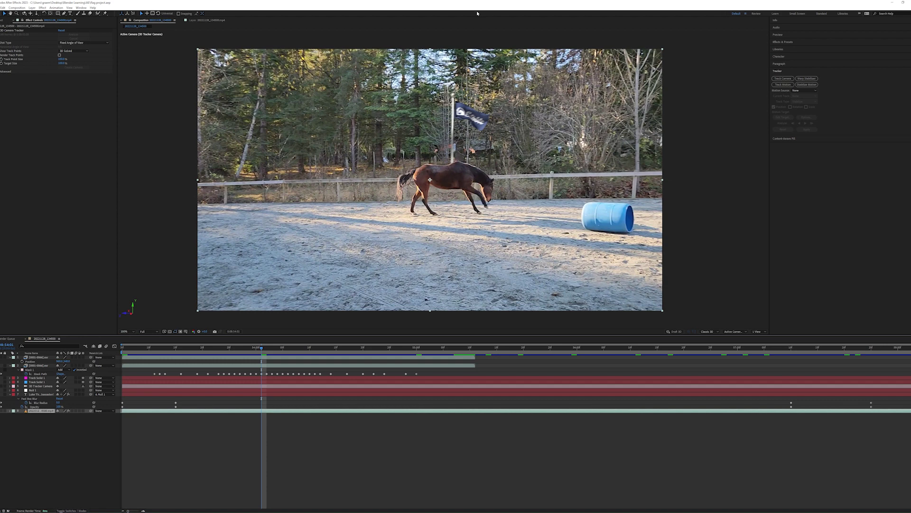
# - Select the flag EXR layer and move the playhead back to an earlier frame
pyautogui.click(43, 357)
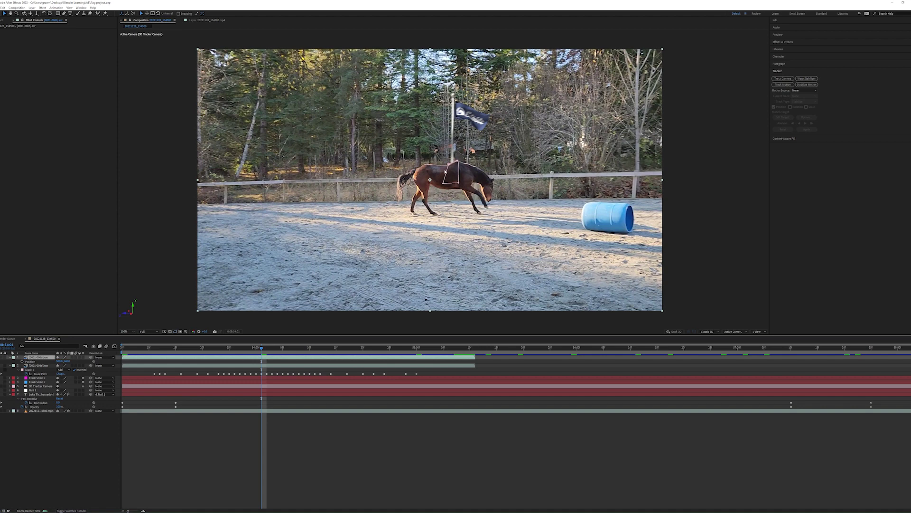
pyautogui.moveTo(175, 350)
pyautogui.mouseDown()
pyautogui.moveTo(129, 350)
pyautogui.moveTo(191, 351)
pyautogui.moveTo(143, 351)
pyautogui.moveTo(246, 367)
pyautogui.moveTo(191, 372)
pyautogui.moveTo(315, 376)
pyautogui.mouseUp()
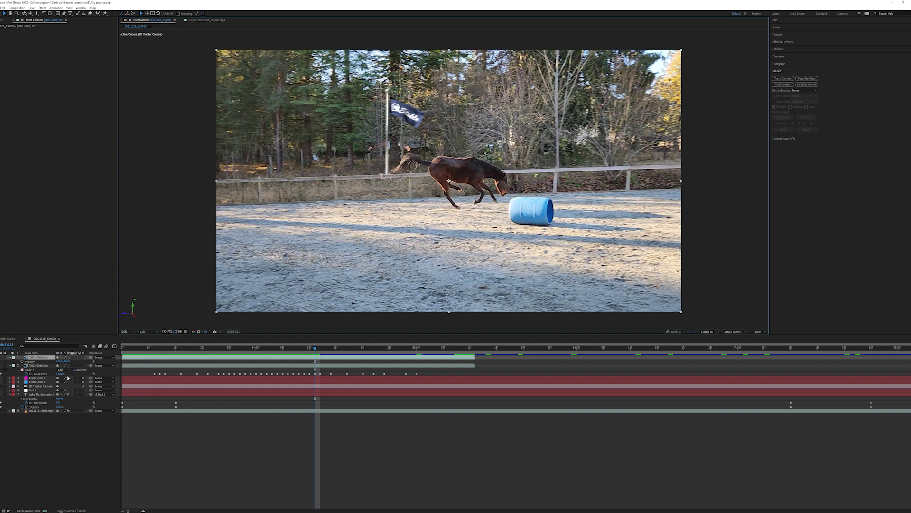
# - Select the arena footage layer and switch to the Pen tool for the fence mask
pyautogui.click(31, 370)
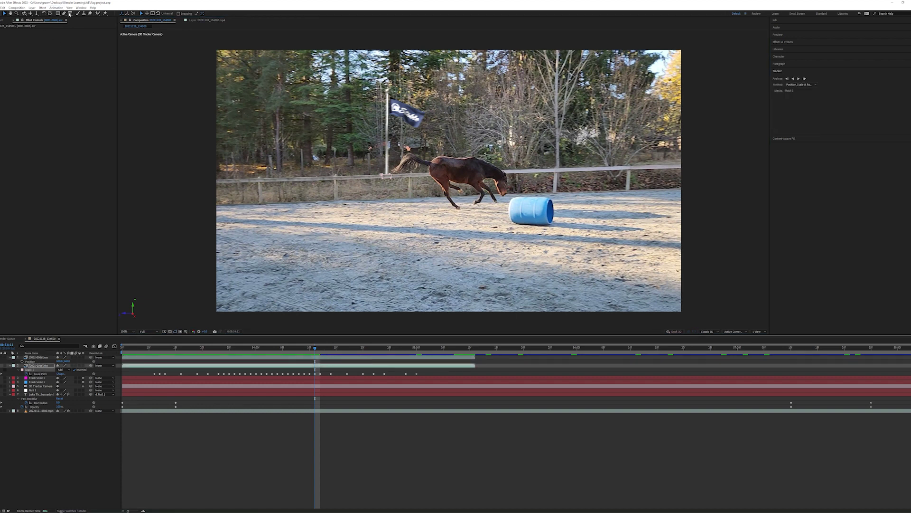
pyautogui.click(64, 14)
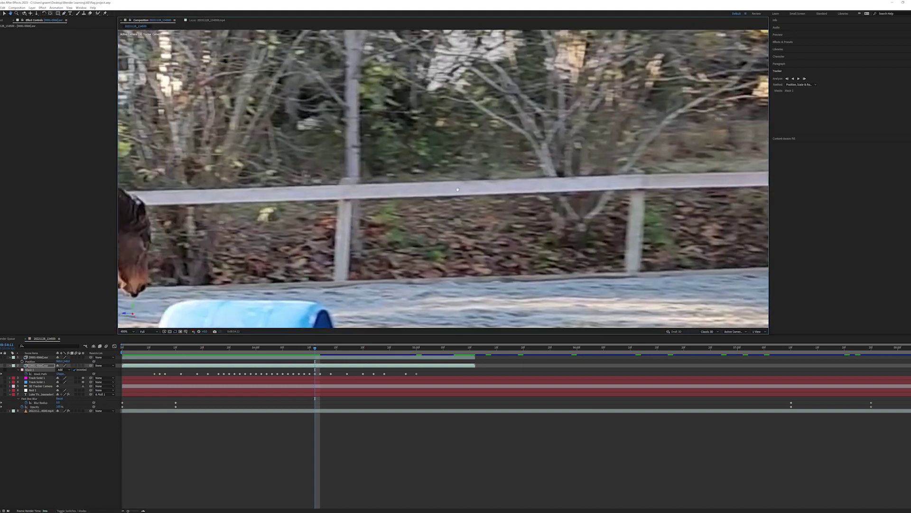
pyautogui.hscroll(-5, 519, 187)
pyautogui.hscroll(-5, 518, 187)
pyautogui.scroll(2, 519, 188)
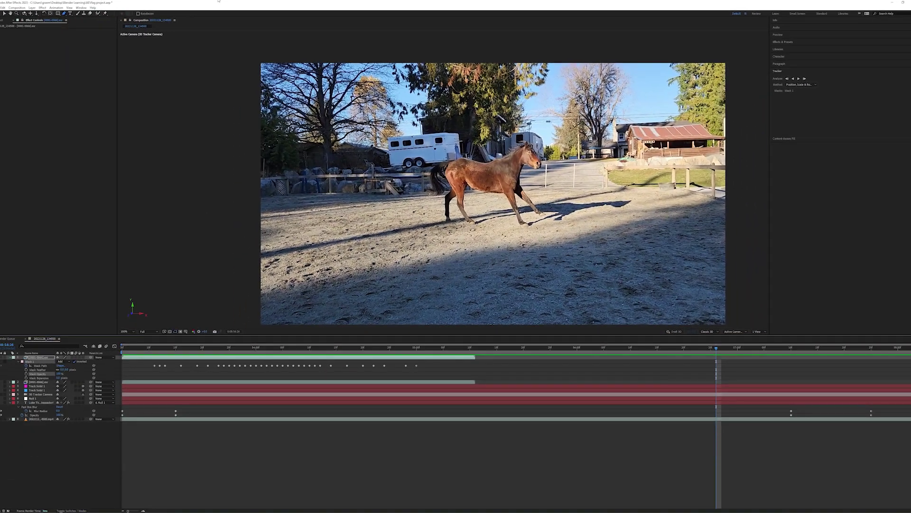
# - In Blender, orbit the lower view and select the three tracked planes around the flag
pyautogui.click(180, 22)
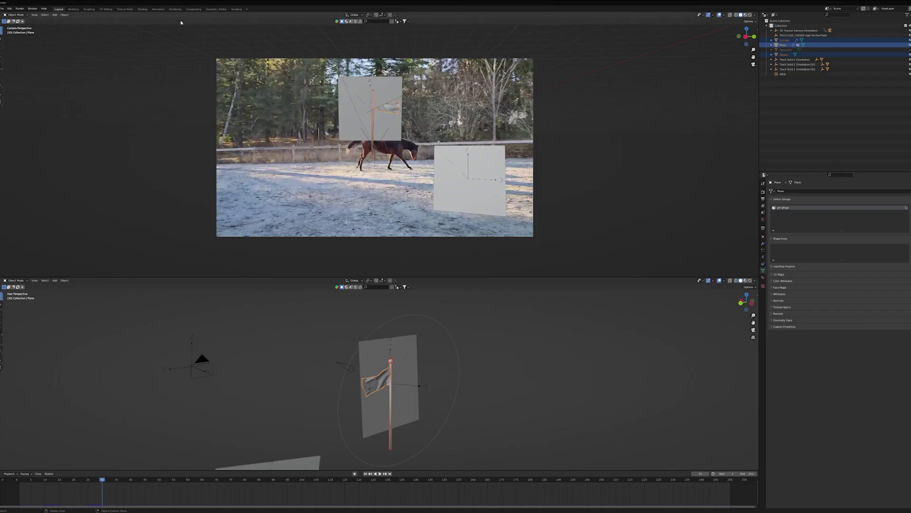
pyautogui.scroll(-4, 490, 369)
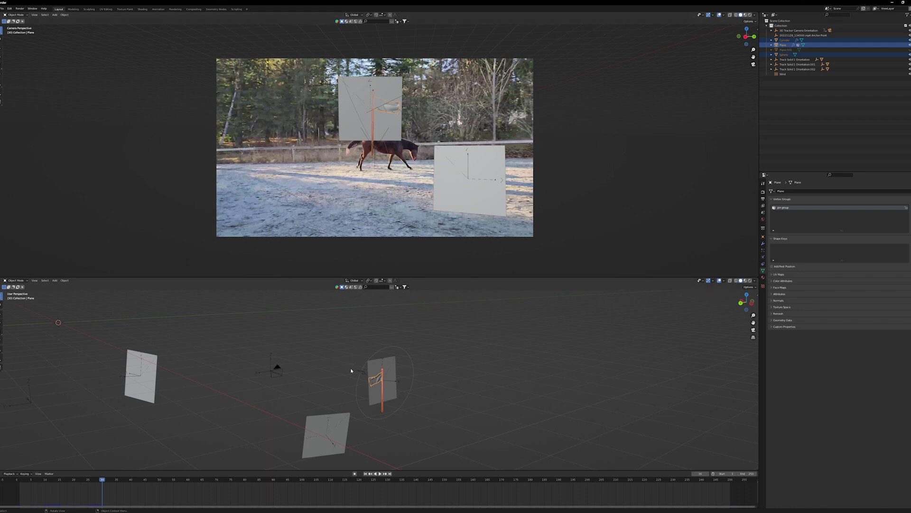
pyautogui.moveTo(351, 370)
pyautogui.mouseDown(button='middle')
pyautogui.moveTo(349, 399)
pyautogui.moveTo(309, 400)
pyautogui.moveTo(397, 393)
pyautogui.moveTo(380, 391)
pyautogui.moveTo(408, 399)
pyautogui.moveTo(381, 402)
pyautogui.moveTo(382, 436)
pyautogui.moveTo(382, 425)
pyautogui.moveTo(404, 415)
pyautogui.moveTo(450, 406)
pyautogui.mouseUp(button='middle')
pyautogui.scroll(-2, 350, 365)
pyautogui.scroll(3, 381, 402)
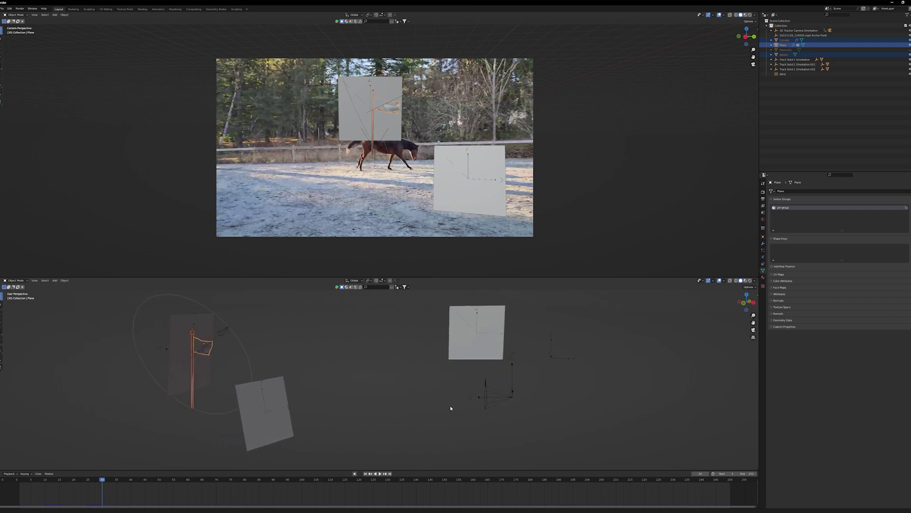
pyautogui.click(182, 330)
pyautogui.click(263, 418)
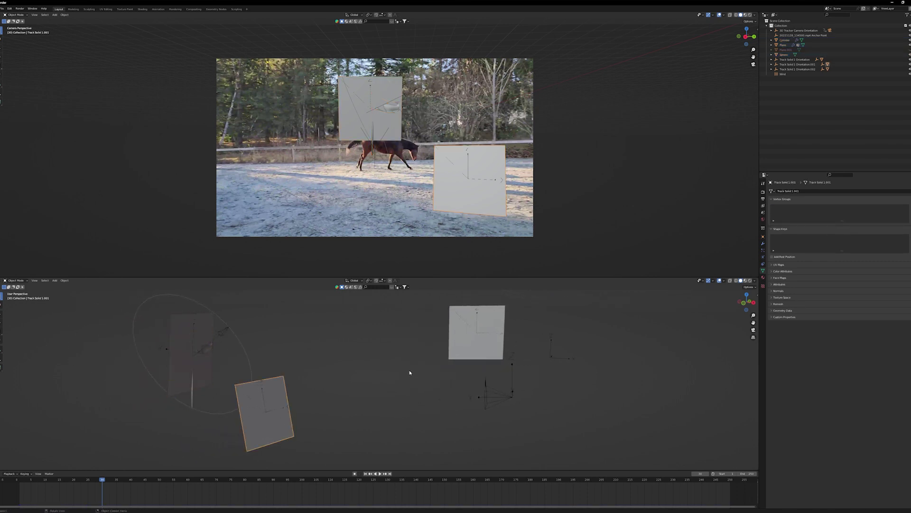
pyautogui.click(474, 319)
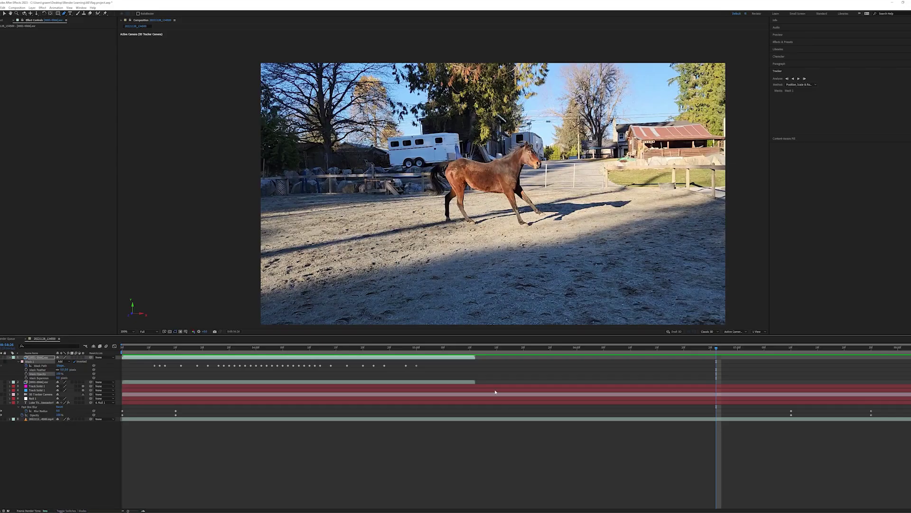
# - Scrub the After Effects playhead back to preview the horse passing the flag behind the fence
pyautogui.moveTo(488, 355)
pyautogui.mouseDown()
pyautogui.moveTo(691, 353)
pyautogui.moveTo(295, 348)
pyautogui.mouseUp()
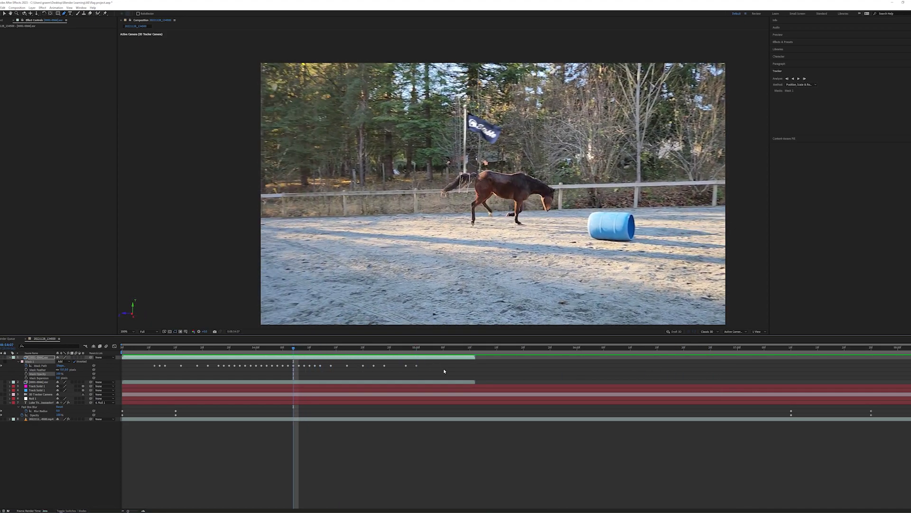